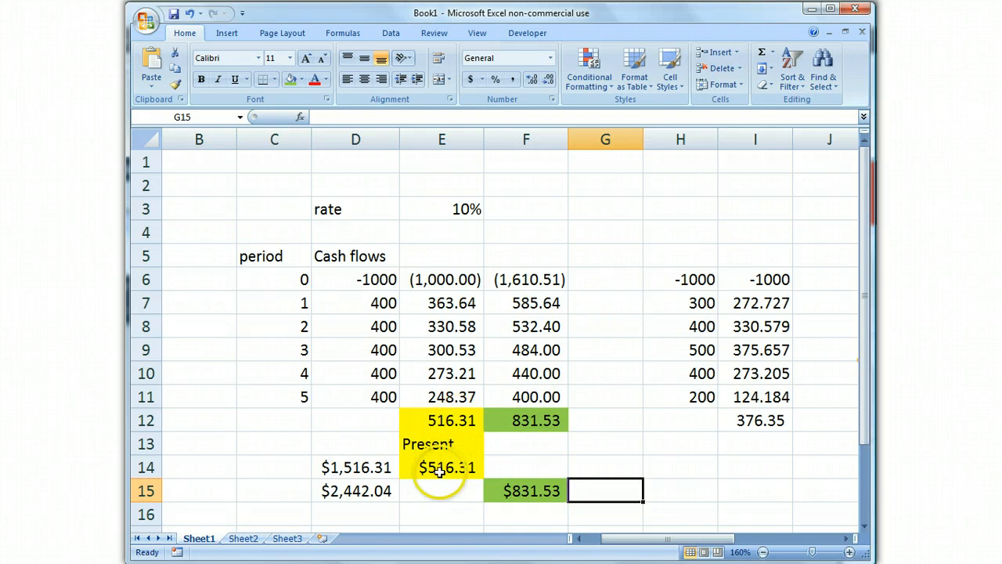
Examine the present worth results in E12:E14 and the future worth results in F12 and F15.
drag(440, 467, 452, 421)
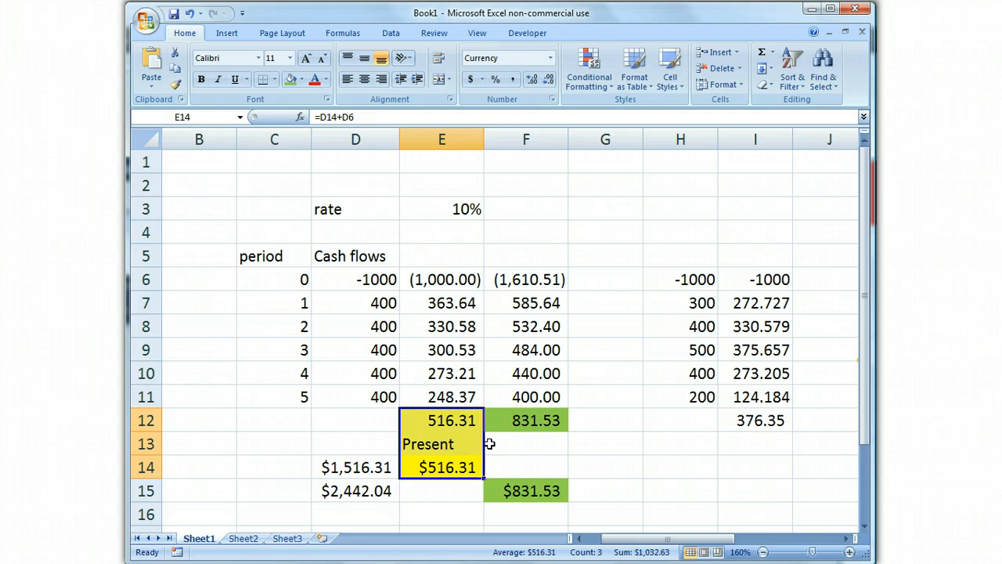
click(520, 421)
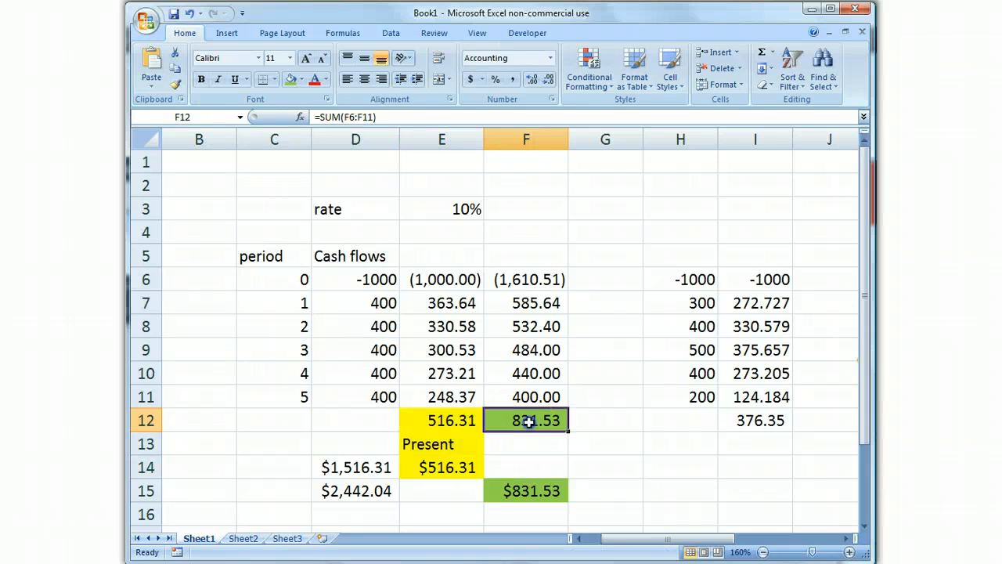
click(518, 496)
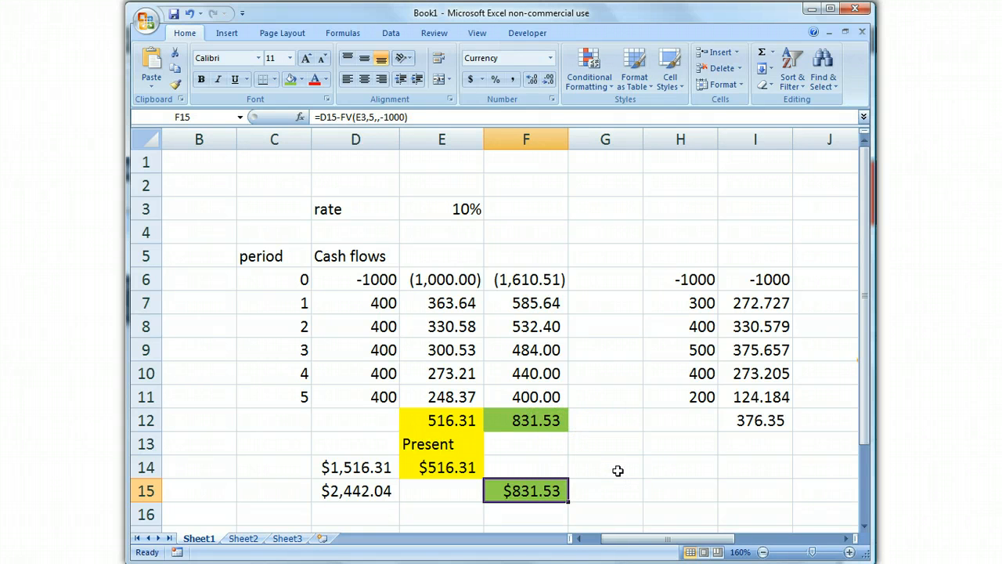
click(440, 419)
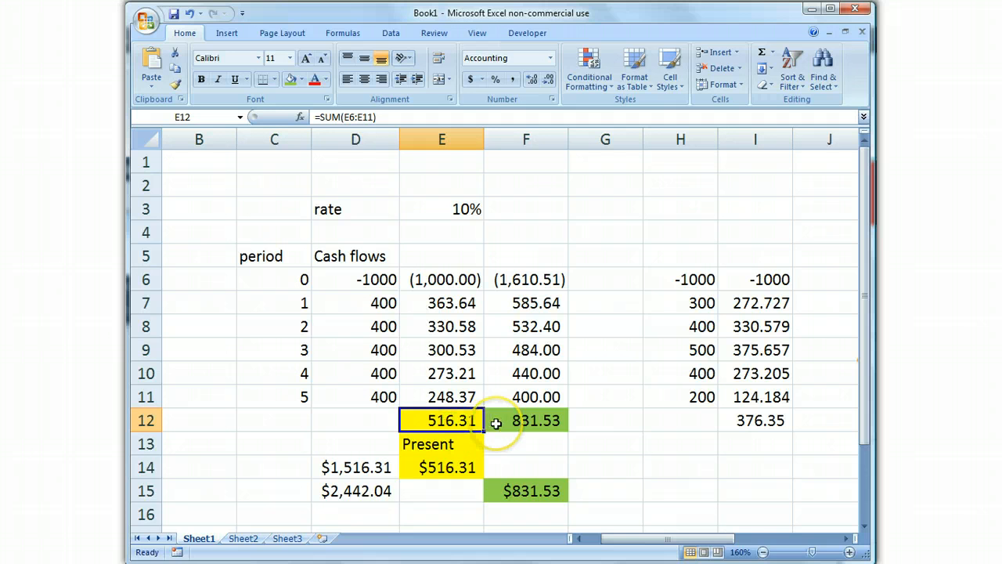
Move the F = P(1 + i)^n formula picture over rows 3 to 6 of columns F to I.
drag(682, 537, 736, 537)
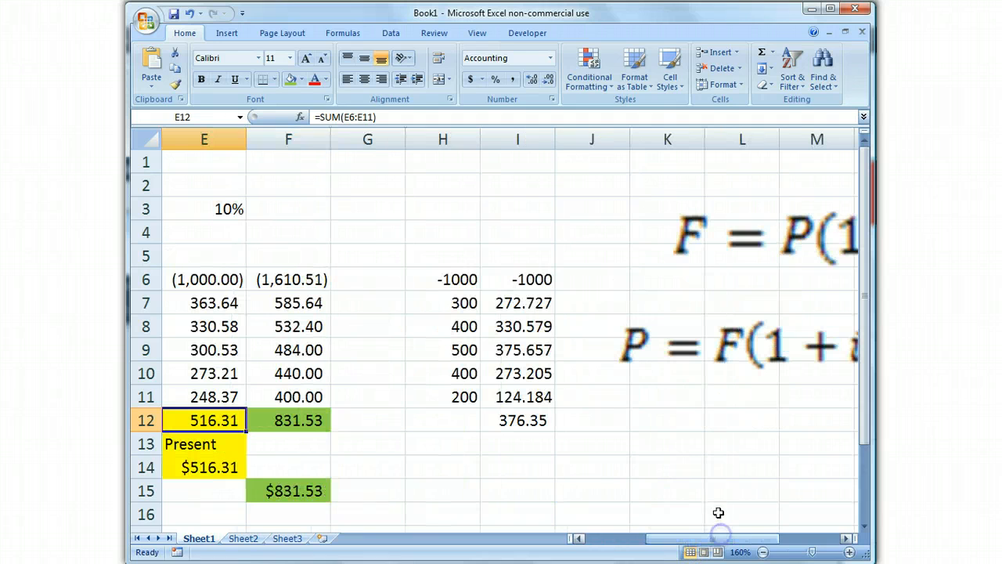
click(764, 243)
drag(764, 243, 383, 241)
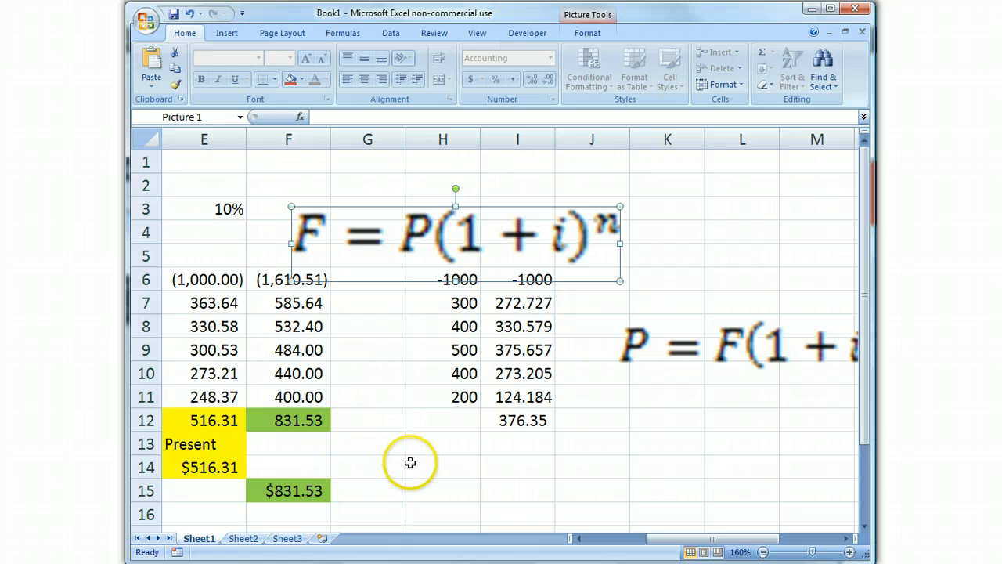
Enter the future worth formula =E12*(1+E3)^5 in cell H14.
click(414, 465)
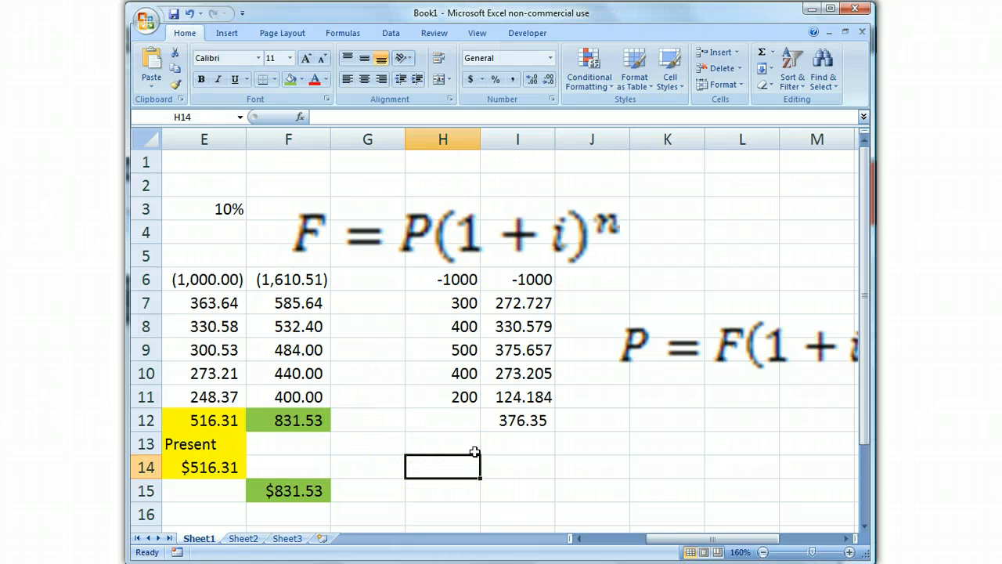
text(=)
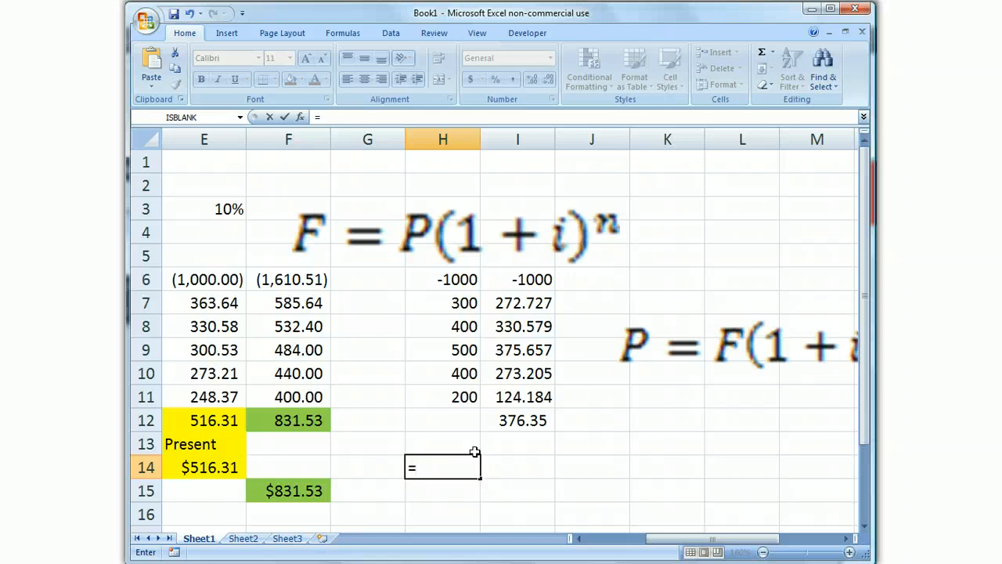
key(Up)
key(Left)
key(Left)
key(Left)
key(Up)
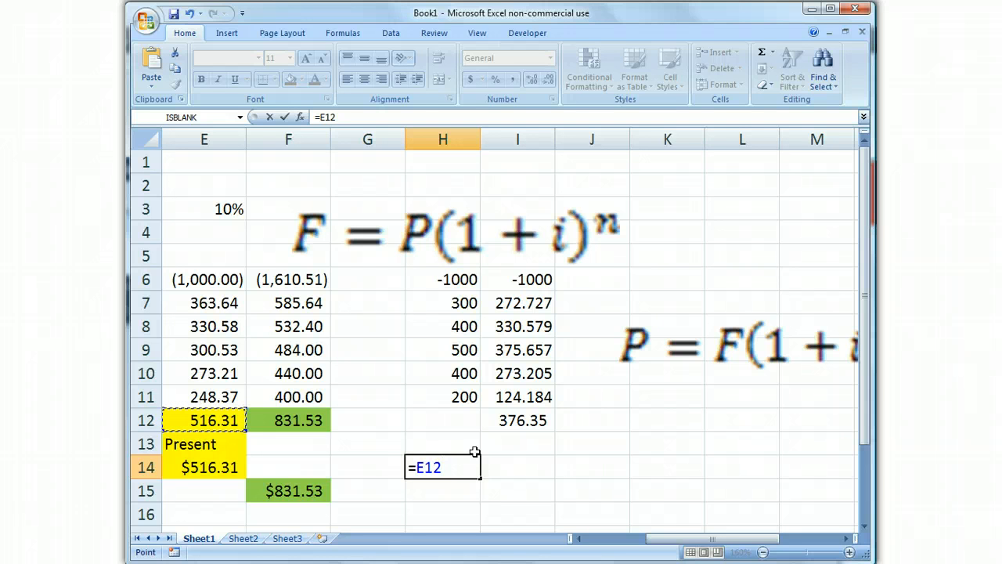
text(*(1+)
key(Up)
key(Up)
key(Up)
key(Left)
key(Left)
key(Left)
key(Up)
key(Up)
key(Up)
key(Up)
key(Up)
key(Up)
key(Up)
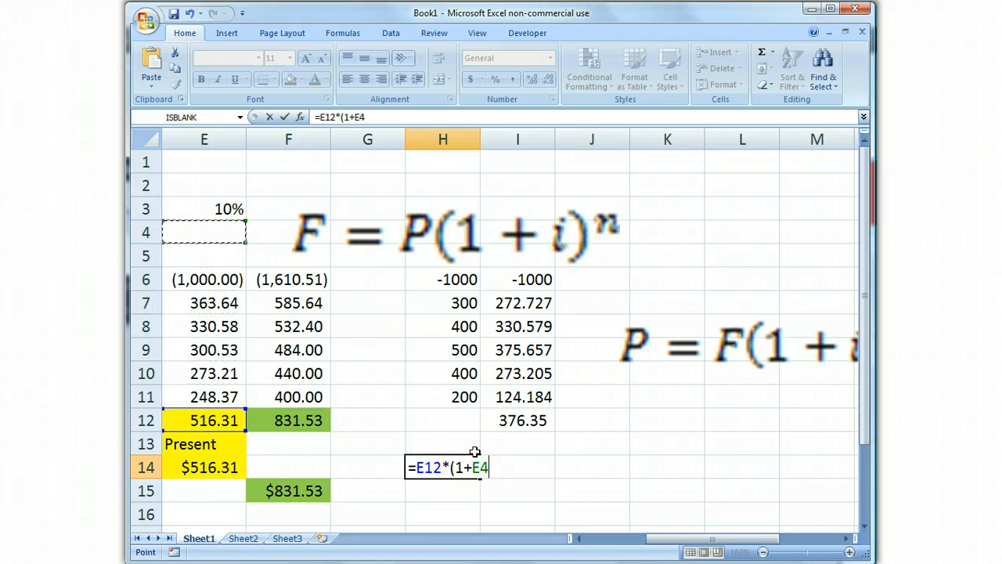
key(Up)
text())
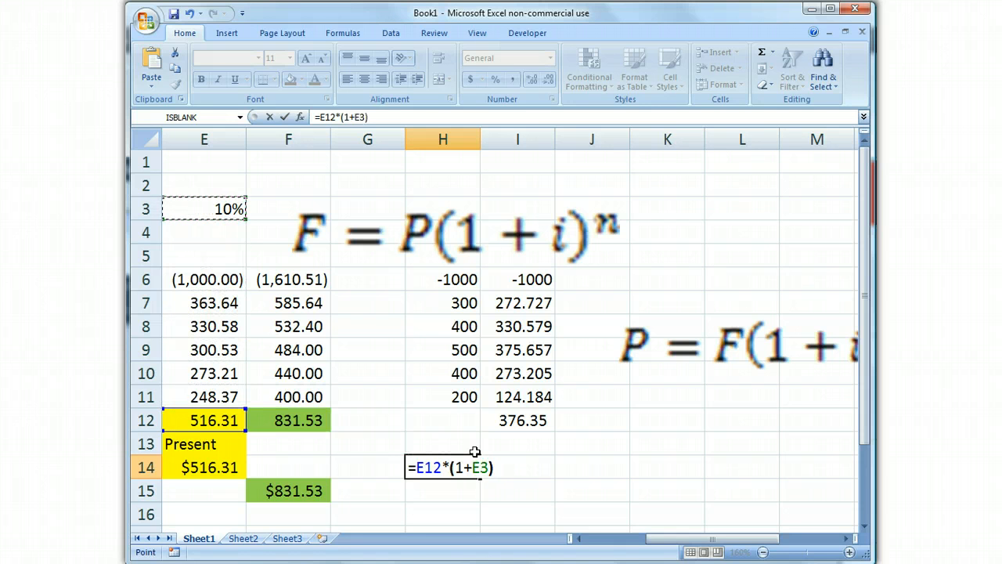
text(^5)
key(Return)
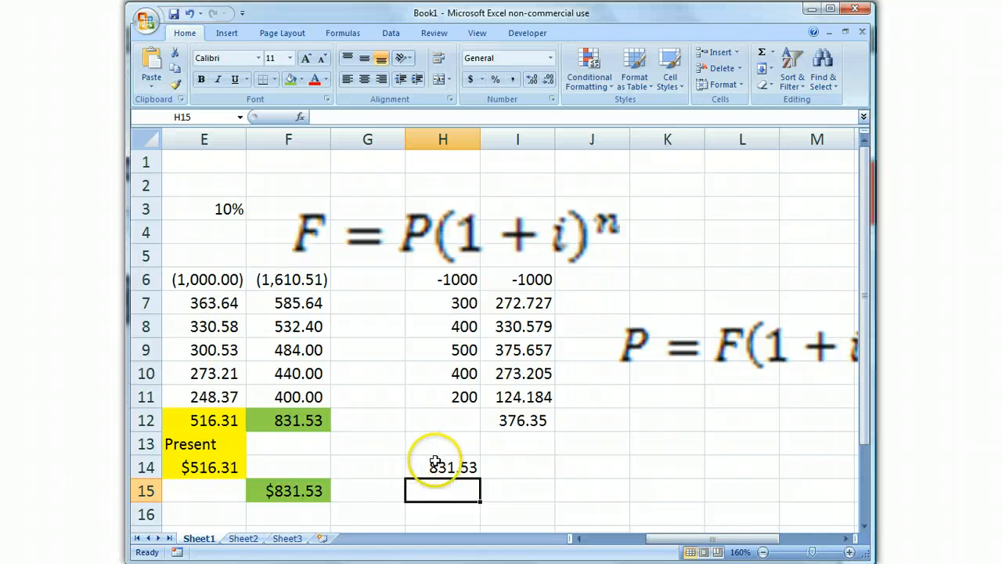
Move the future worth formula from H14 to G12 and dismiss the clipboard warning.
click(441, 464)
drag(442, 462, 380, 420)
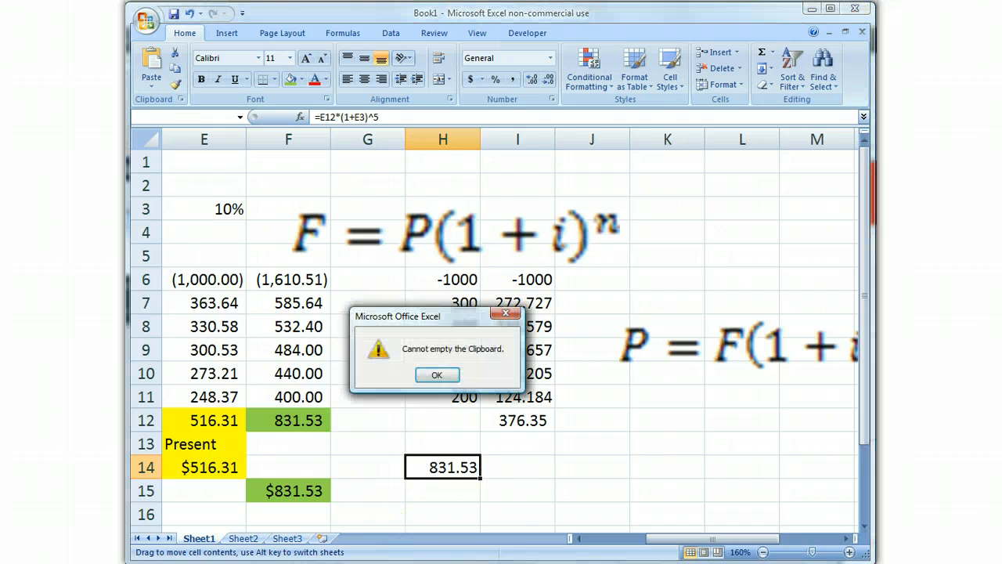
click(438, 374)
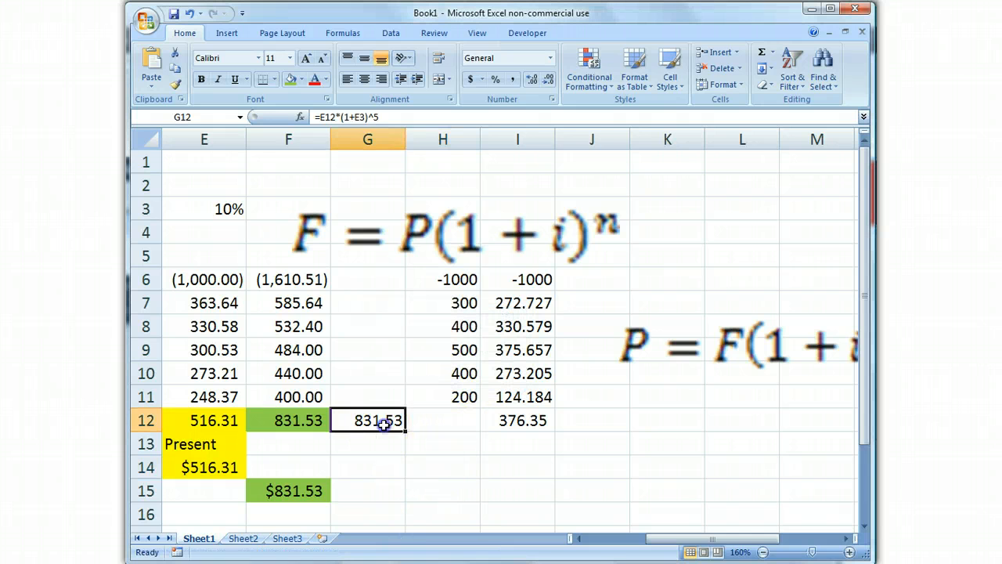
Compare the present worth in E12 with the future worth in F12 and G12, and review the future worth formula picture.
click(317, 423)
click(346, 422)
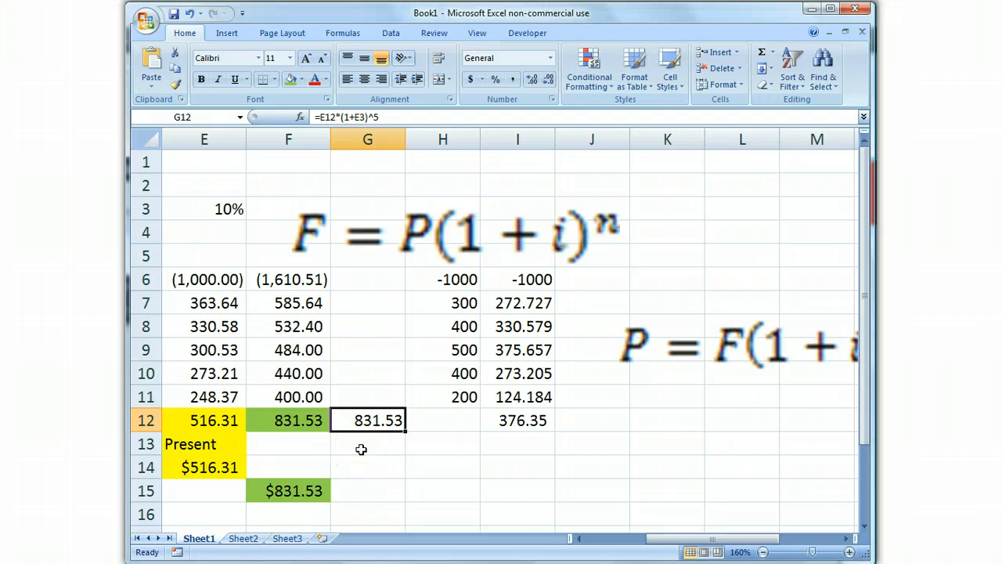
click(235, 421)
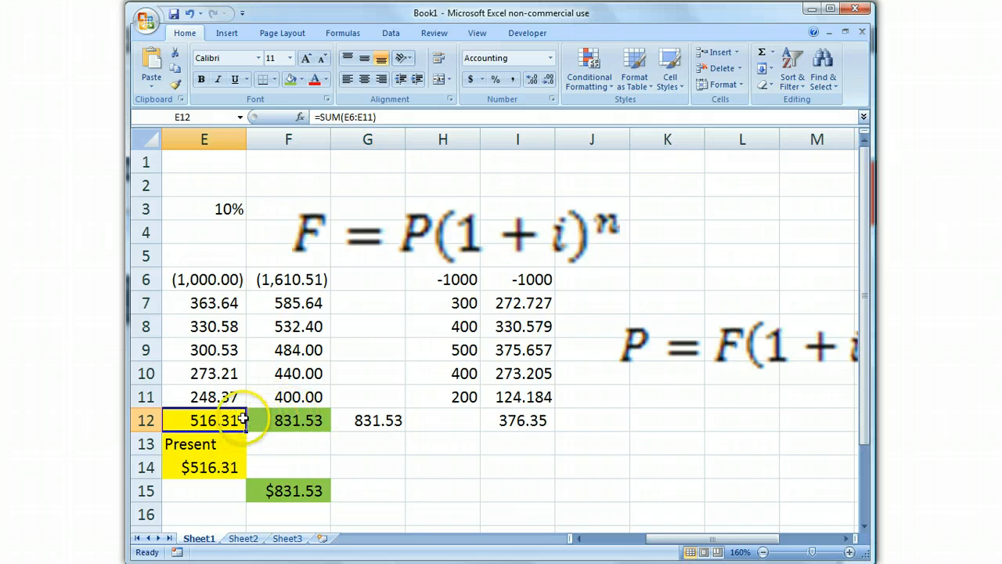
click(301, 420)
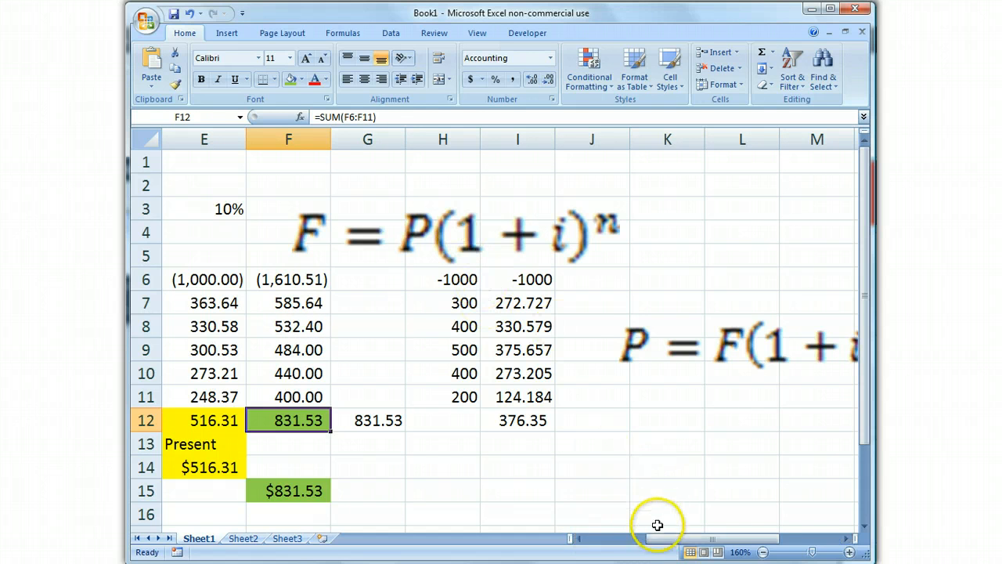
drag(657, 538, 627, 540)
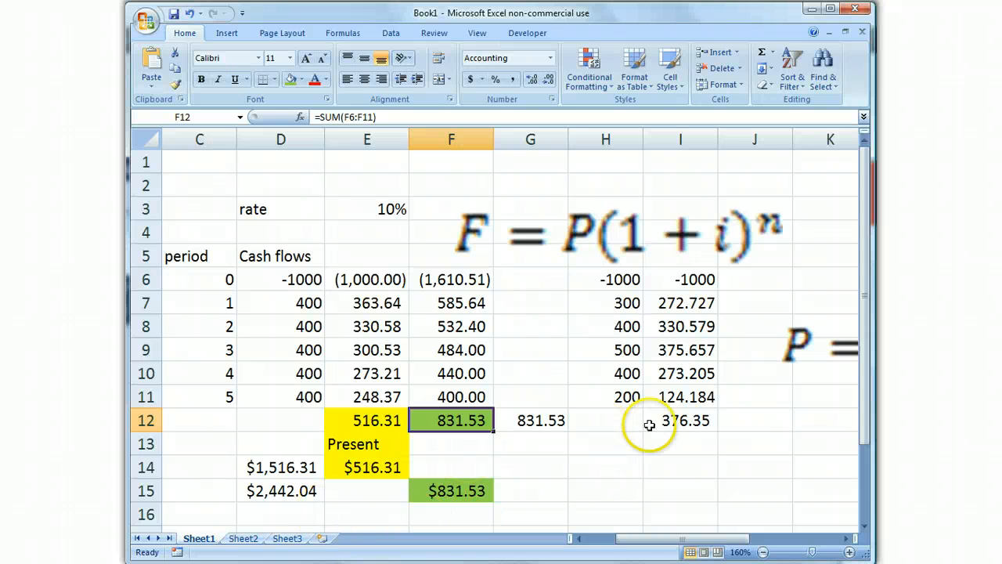
click(573, 462)
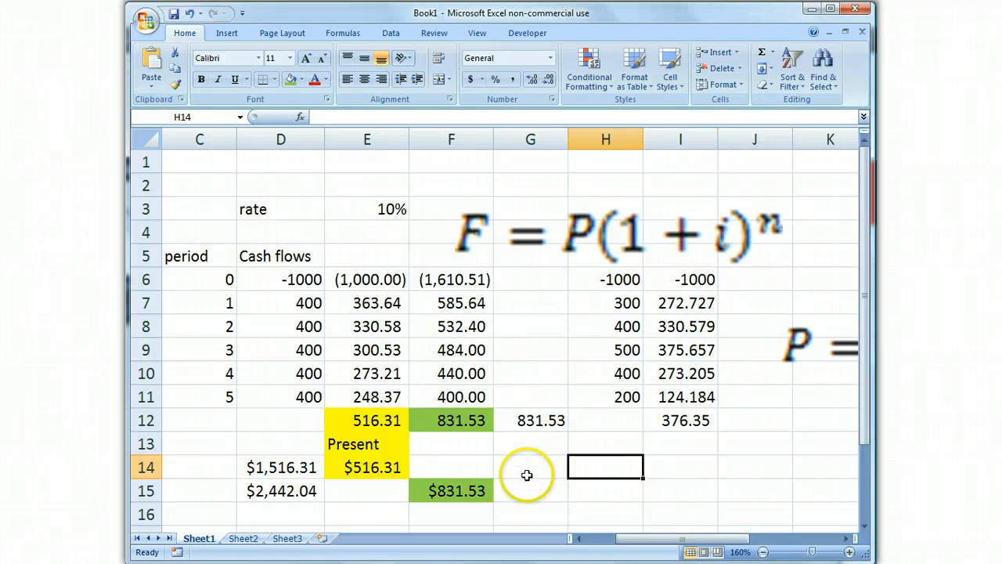
click(591, 247)
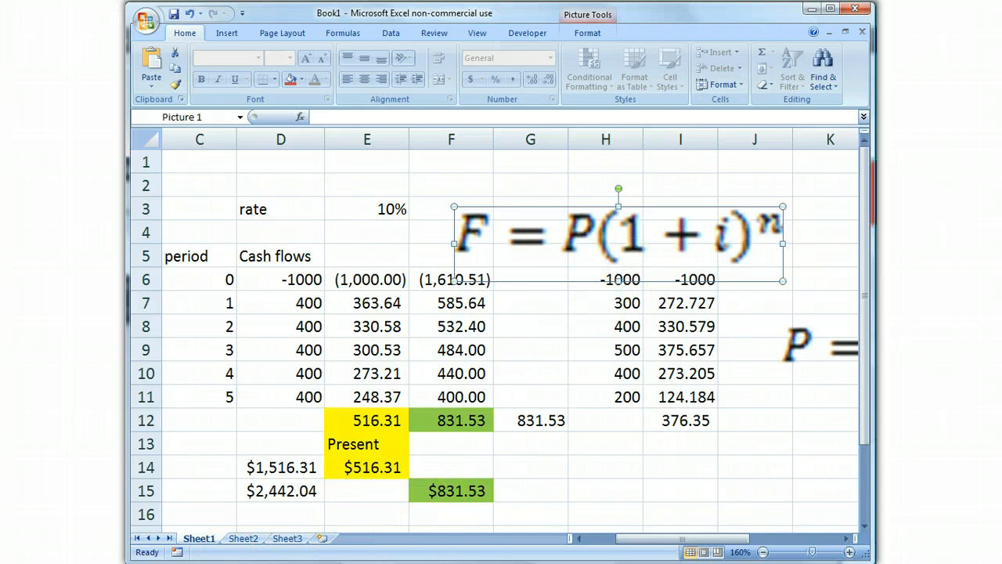
Link cell D18, below the cash flow table, to the present worth in E14 with the formula =E14.
click(580, 466)
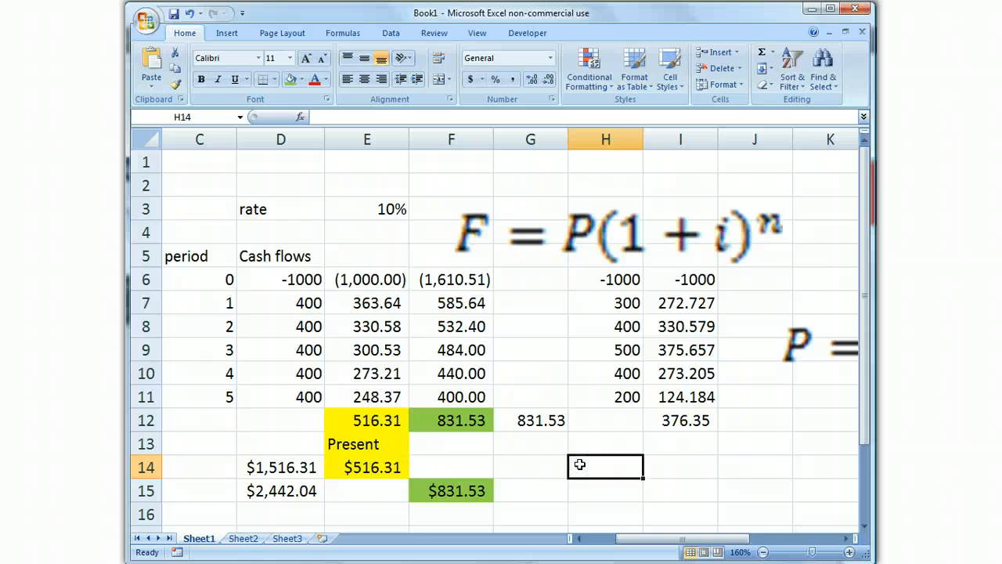
key(Down)
key(Down)
key(Down)
key(Down)
key(Down)
key(Down)
key(Down)
key(Down)
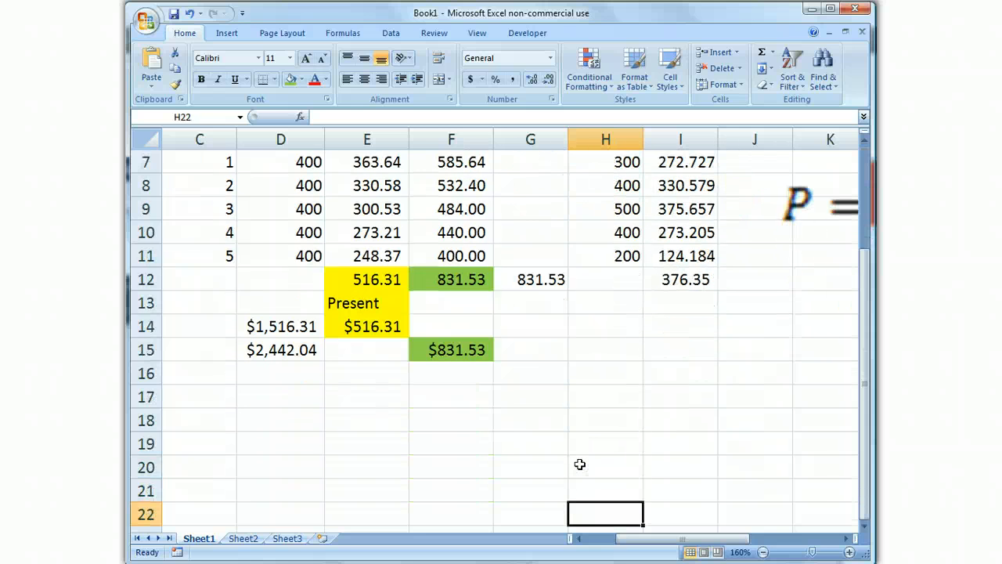
key(Down)
key(Left)
key(Left)
key(Left)
key(Left)
key(Up)
key(Up)
key(Up)
key(Up)
key(Up)
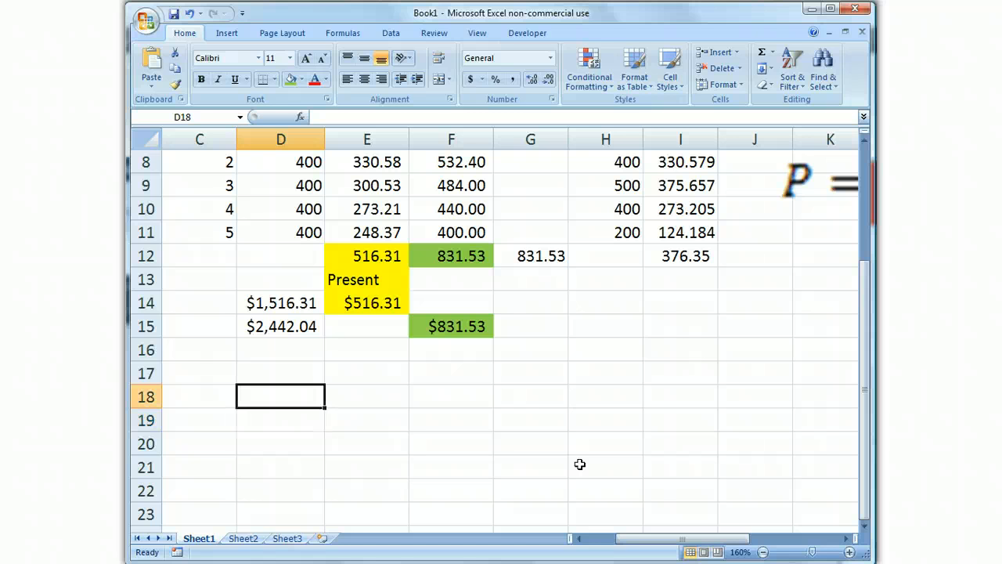
text(=)
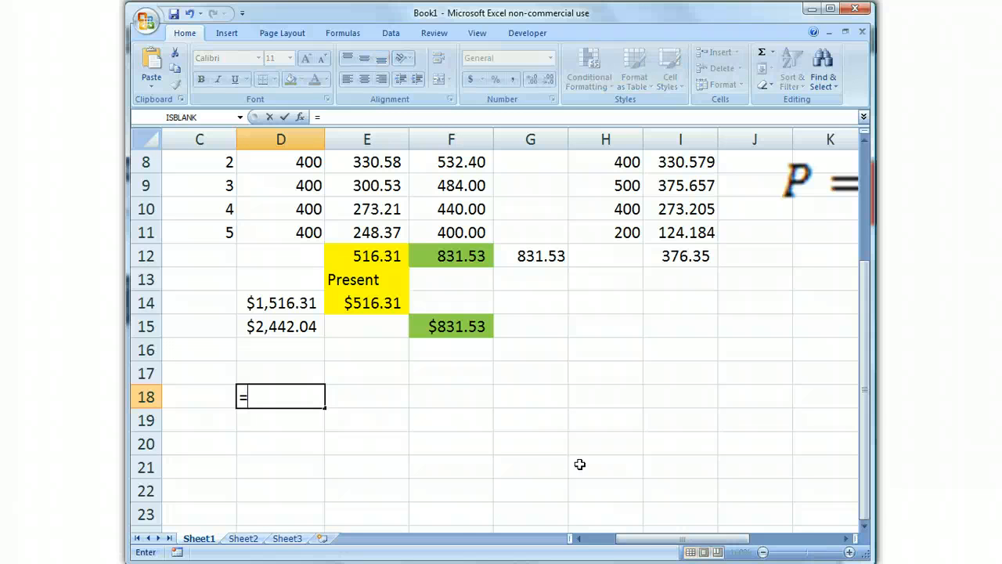
key(Right)
key(Right)
key(Up)
key(Up)
key(Up)
key(Left)
key(Up)
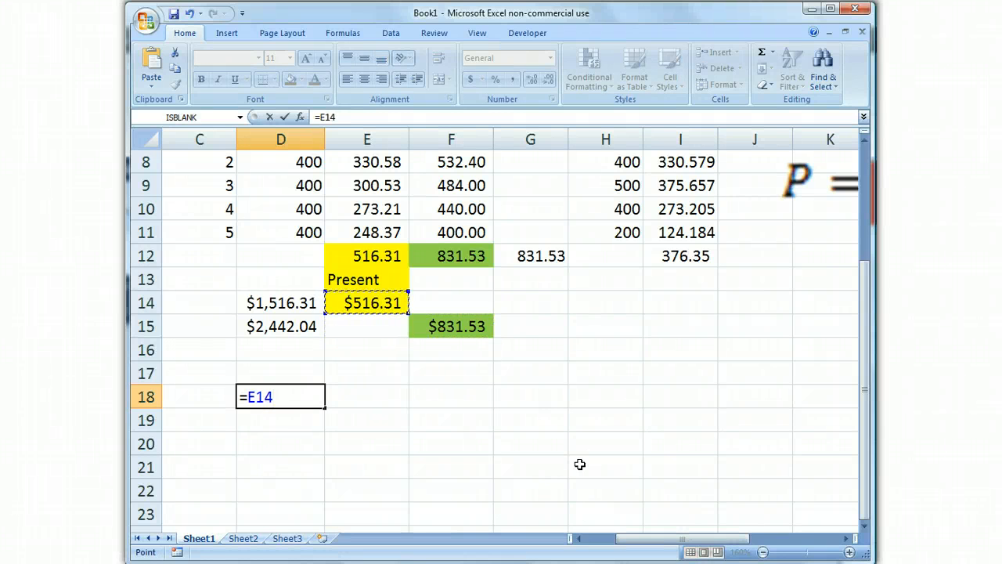
key(Return)
Label the linked present worth value by entering PW in cell C18.
key(Up)
key(Left)
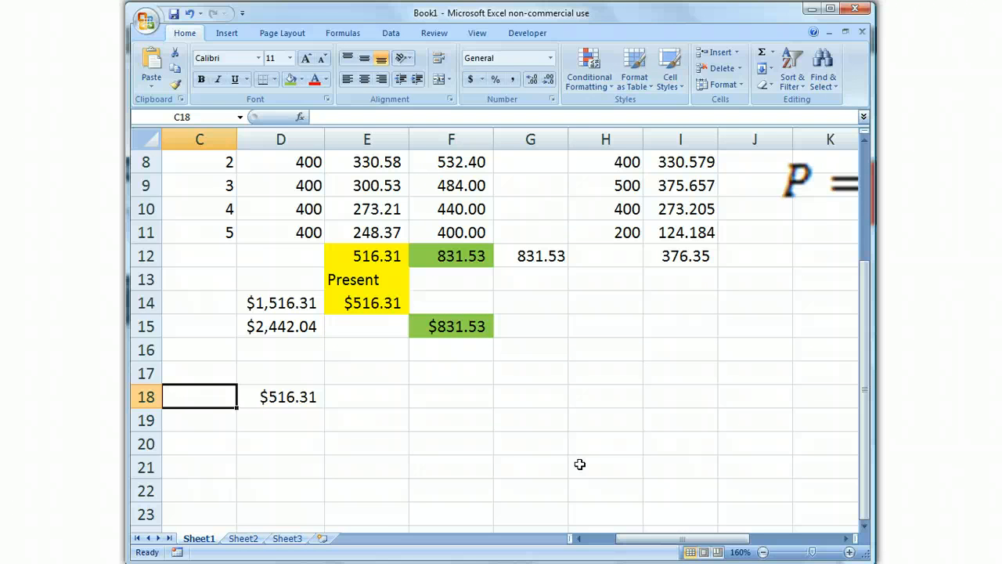
text(P)
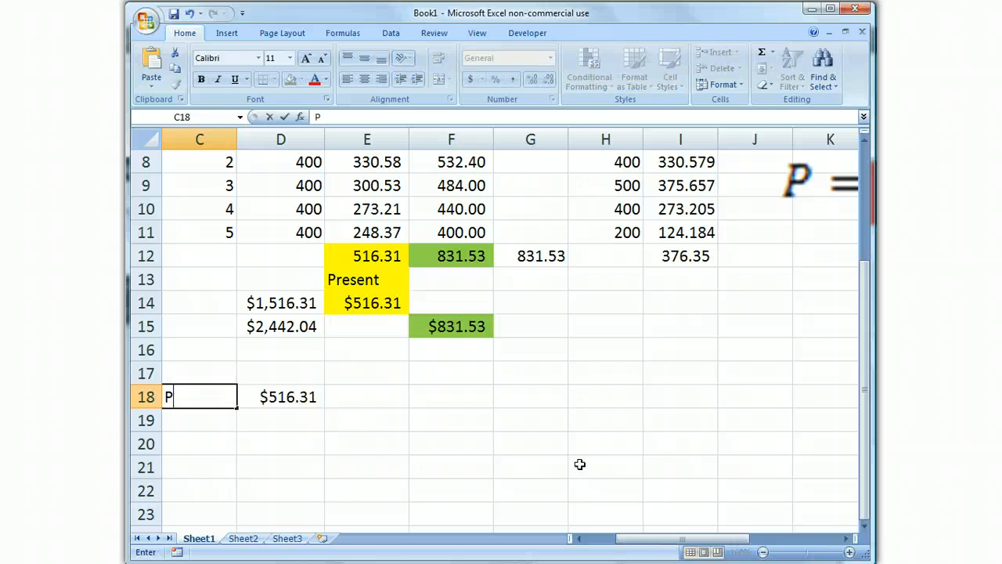
text(W)
key(Return)
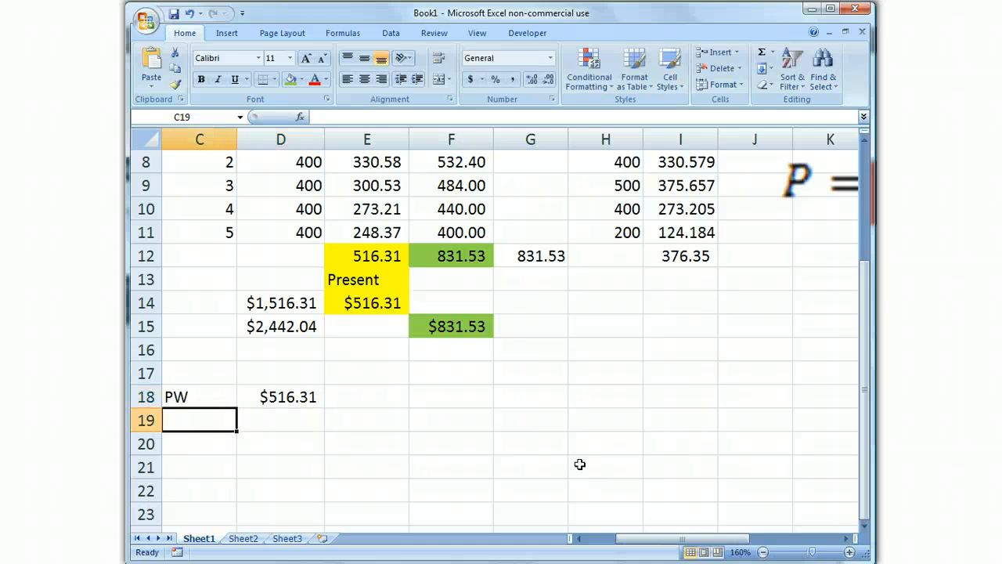
Enter the heading Annuity in cell E18, beside the linked present worth.
key(Up)
key(Right)
key(Right)
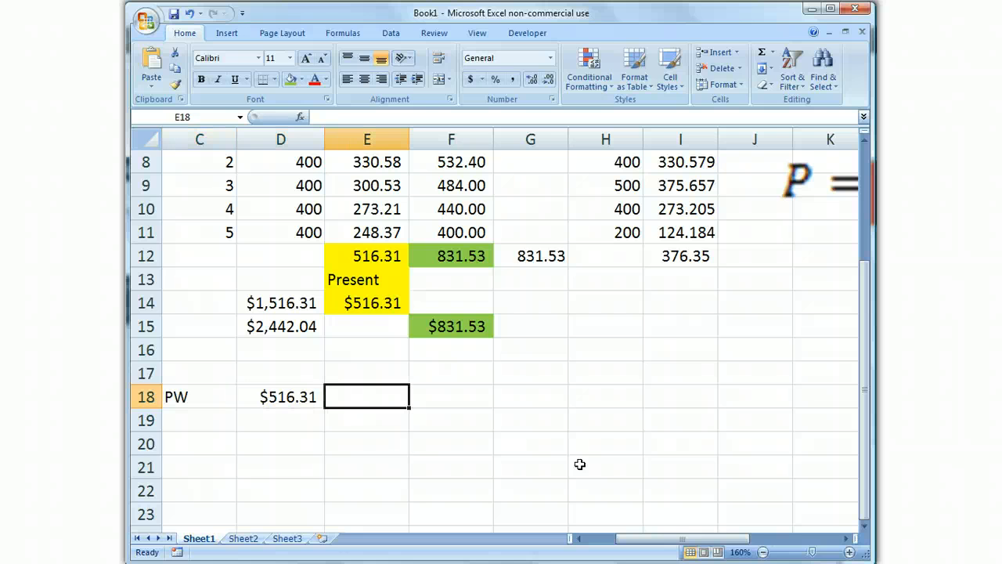
text(Annuitie)
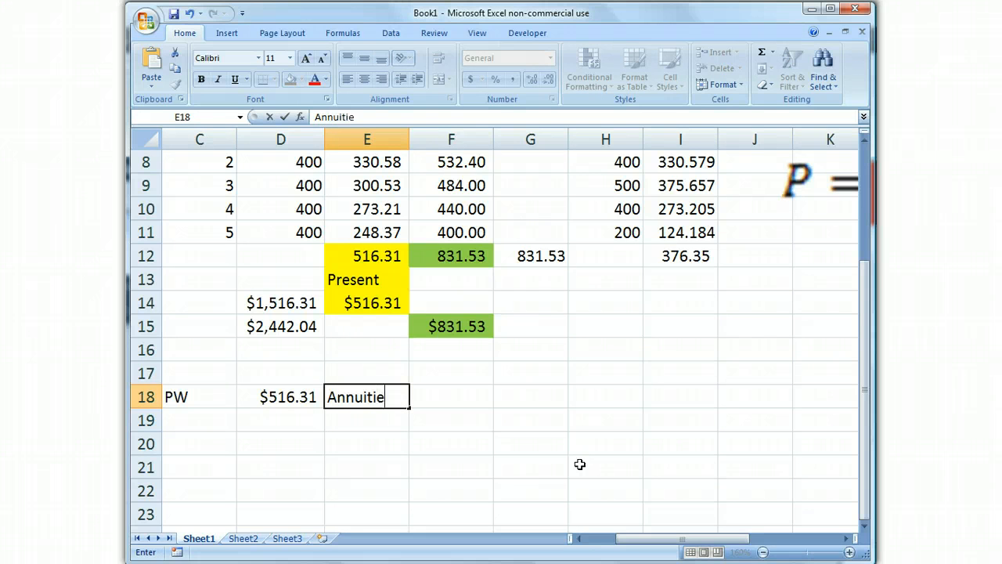
key(BackSpace)
key(BackSpace)
text(y)
key(Return)
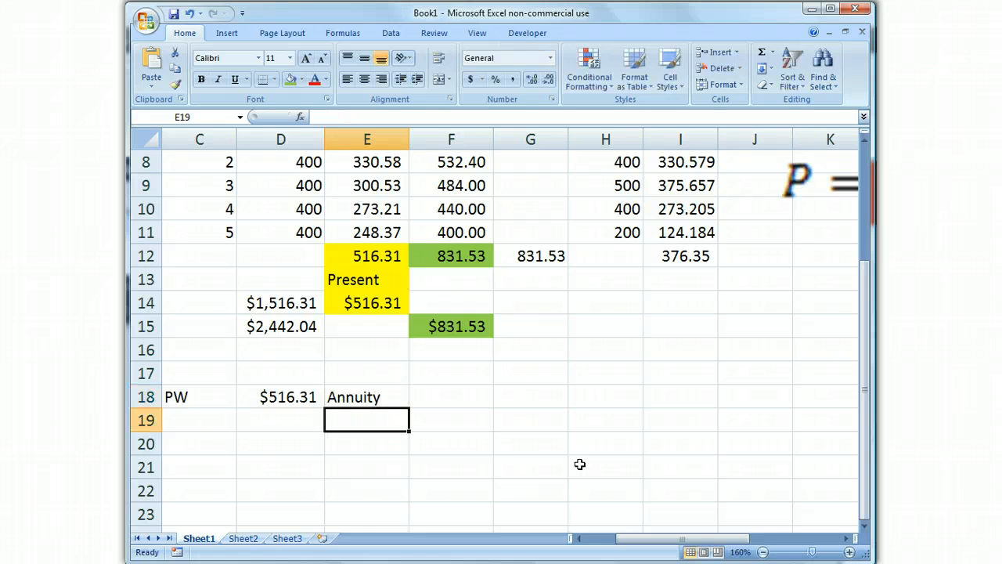
Enter the annuity rate 10% in E19 and the number of periods 5 in E20.
text(10)
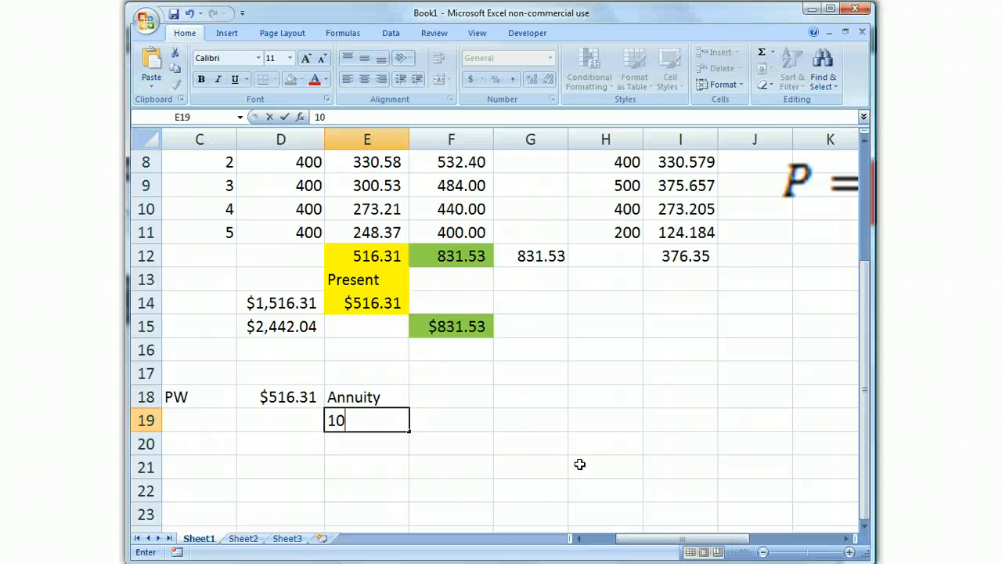
text(%)
key(Return)
text(5)
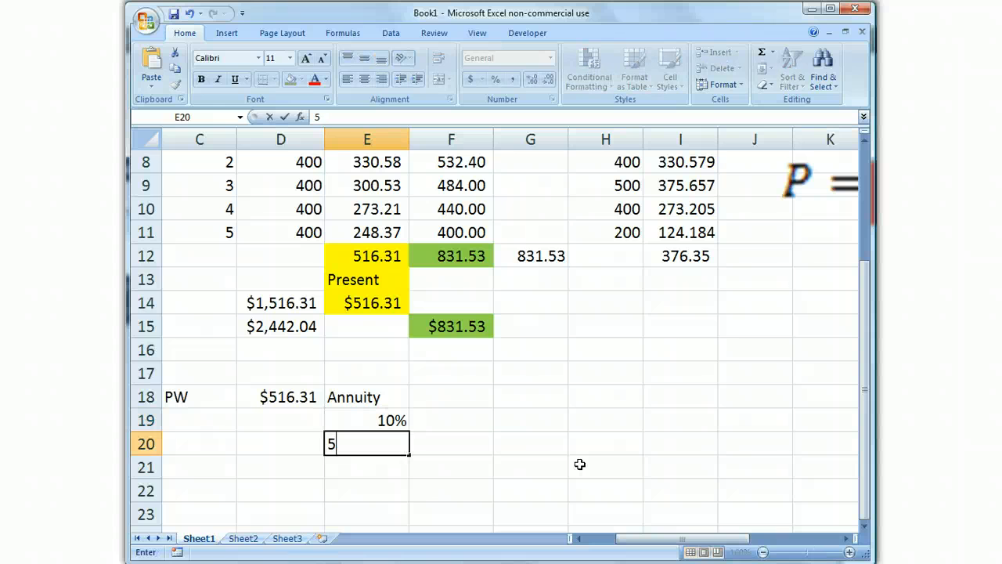
key(Return)
Move the annuity rate and number of periods from E19:E20 to F19:F20, leaving the cells beneath the Annuity heading free.
key(Right)
key(Up)
key(Up)
key(Up)
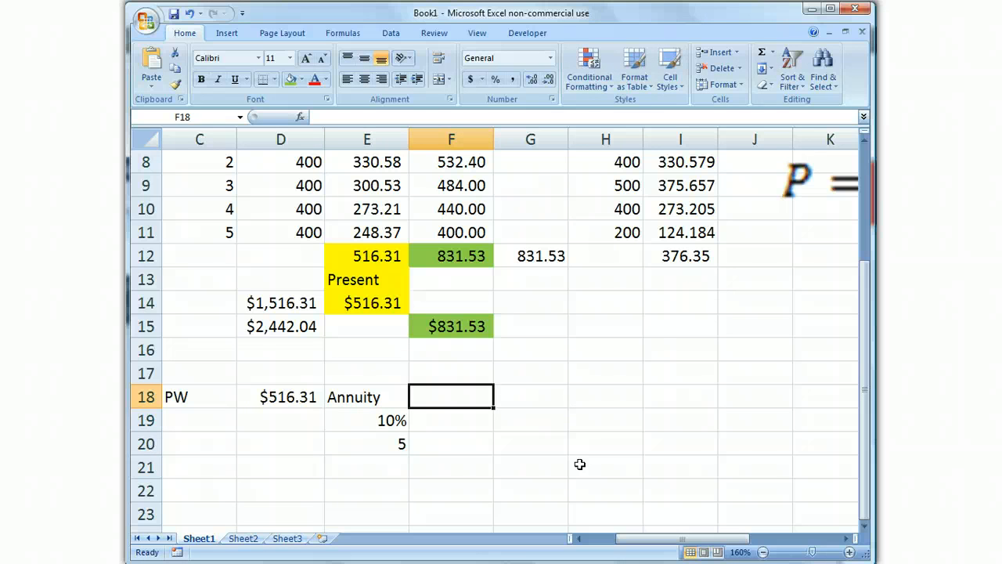
key(Left)
key(Down)
key(Up)
key(Right)
key(Left)
key(Down)
key(shift+Down)
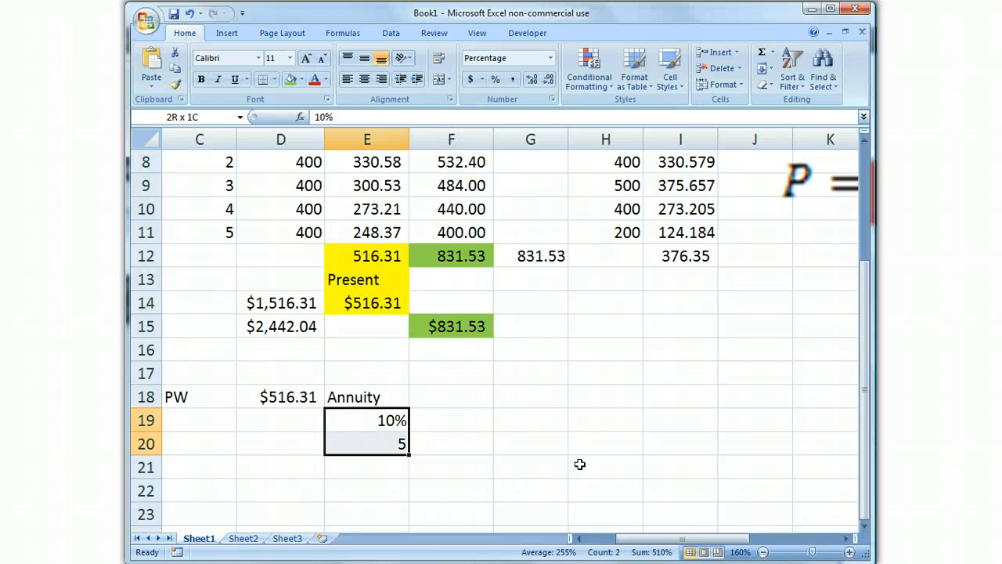
key(ctrl+x)
key(Right)
key(ctrl+v)
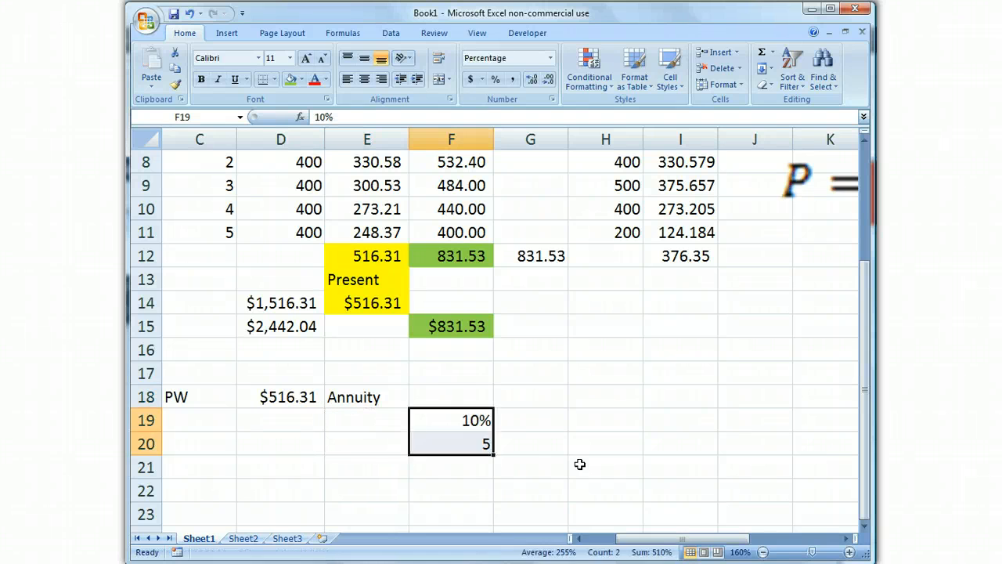
Calculate the equivalent annuity in F18, beside the Annuity heading, with the formula =PMT(F19,F20,-D18).
key(Up)
text(=)
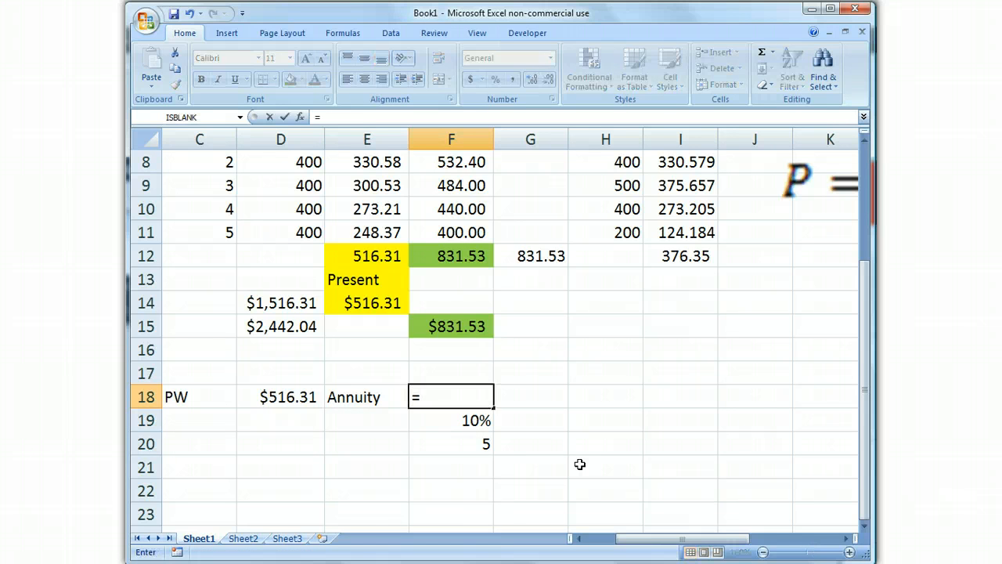
text(pmt)
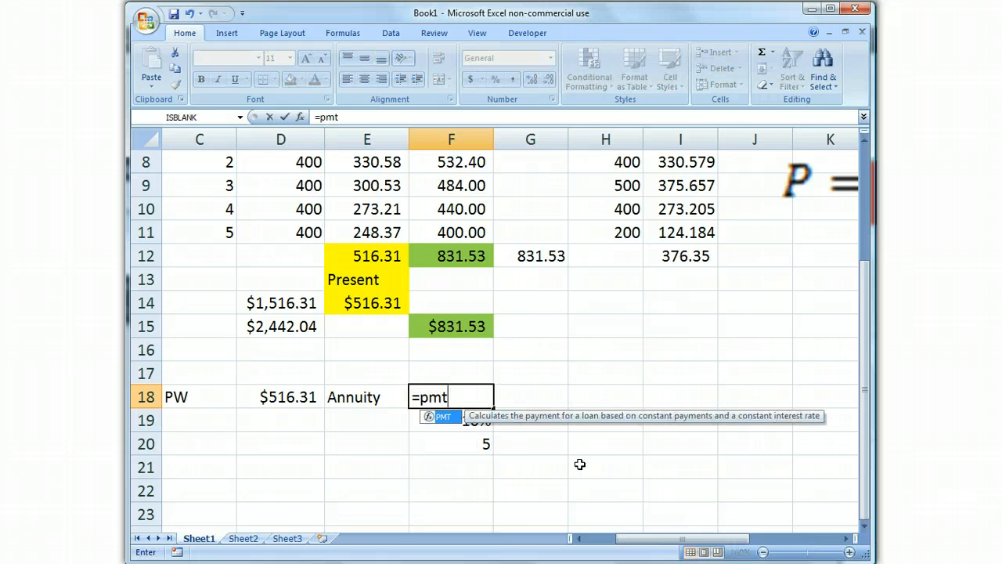
text(()
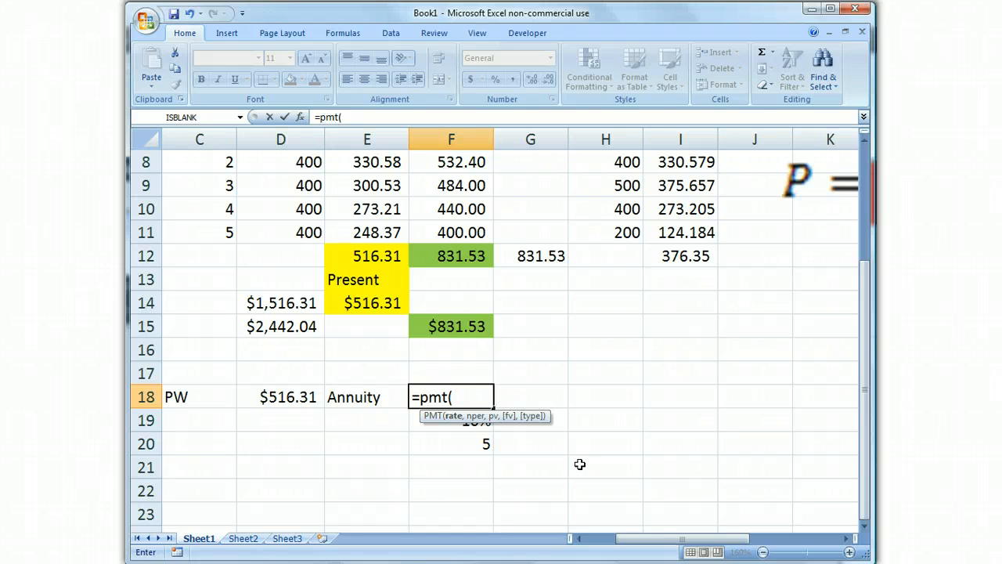
click(416, 421)
text(,)
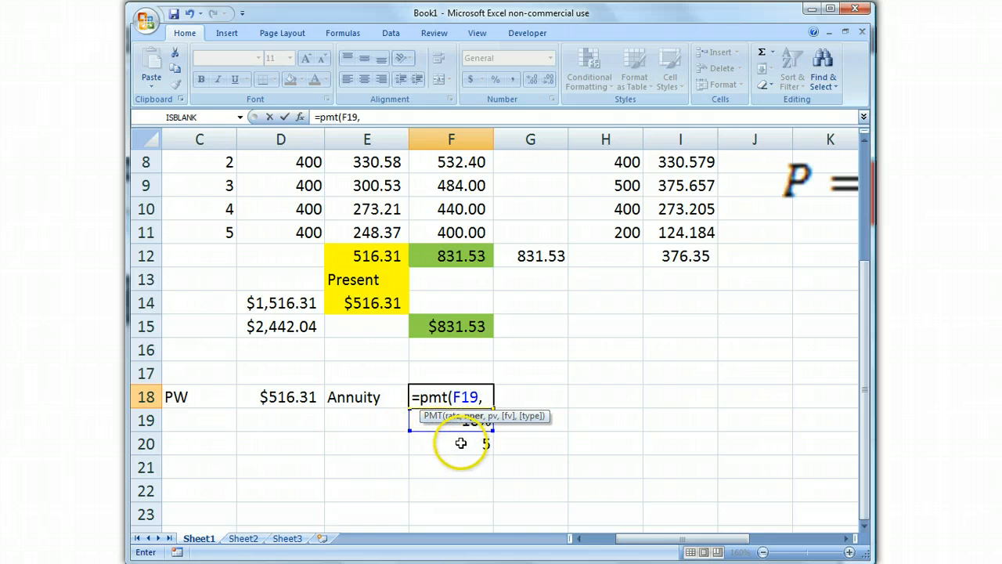
click(461, 443)
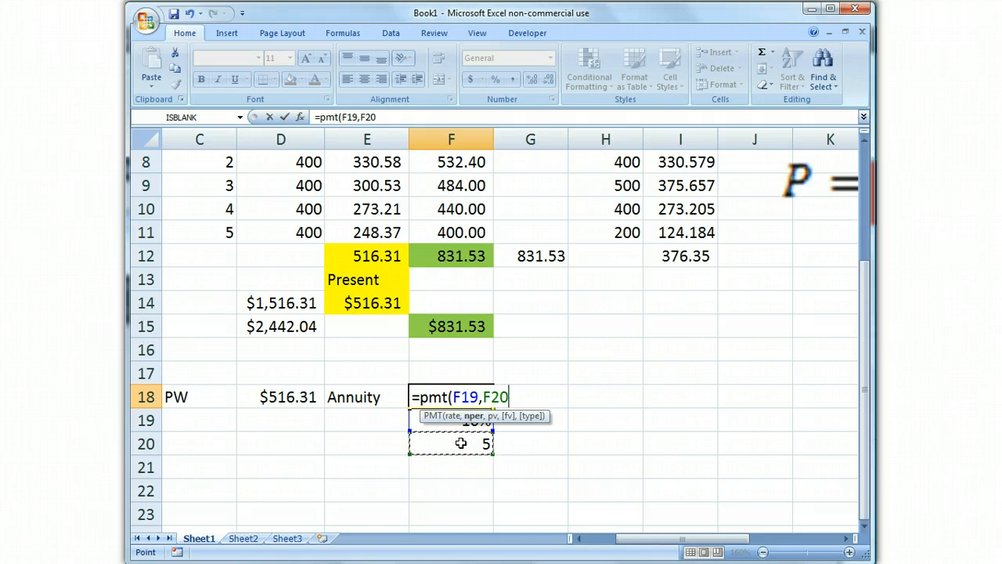
text(,-)
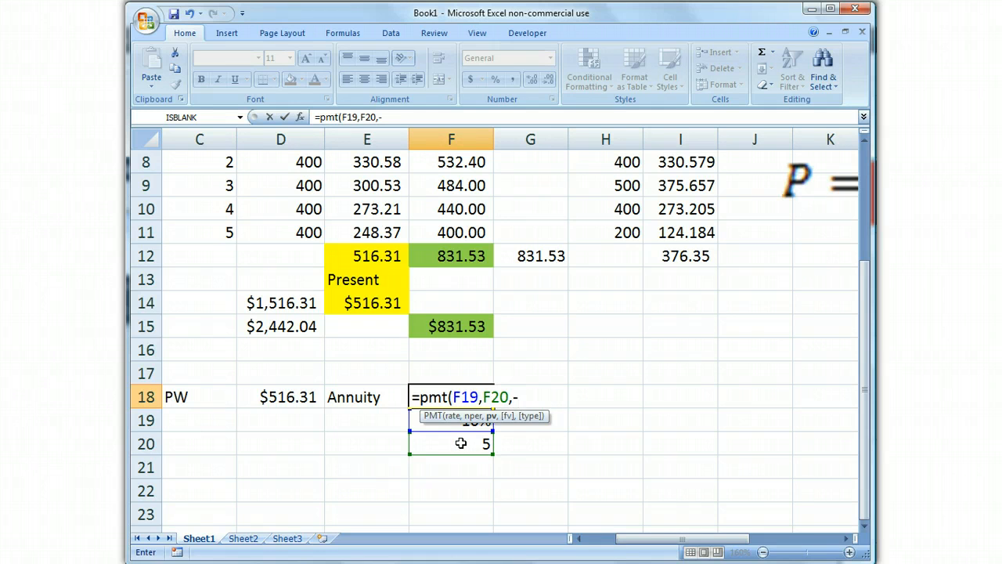
key(Left)
key(Left)
key(Left)
key(Right)
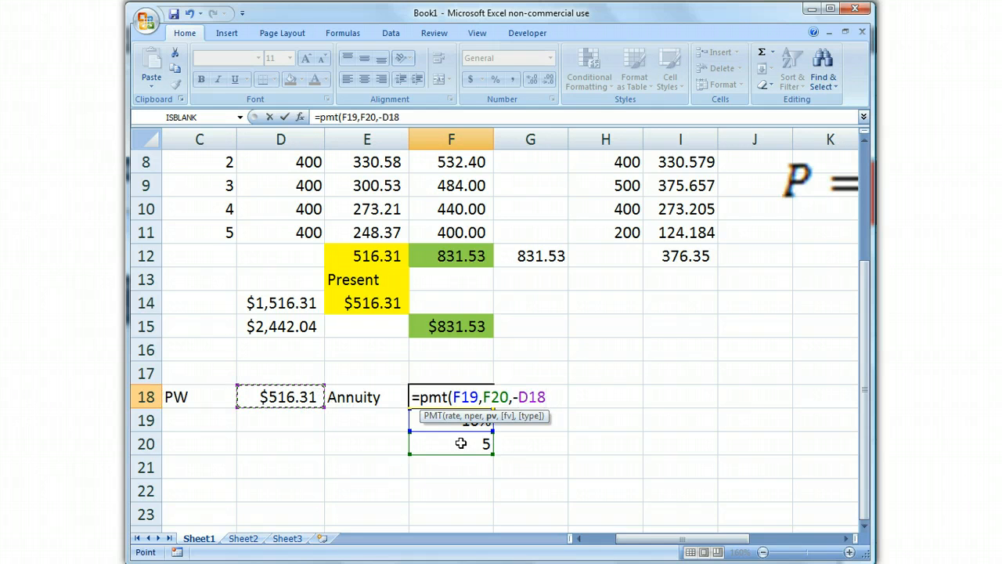
text())
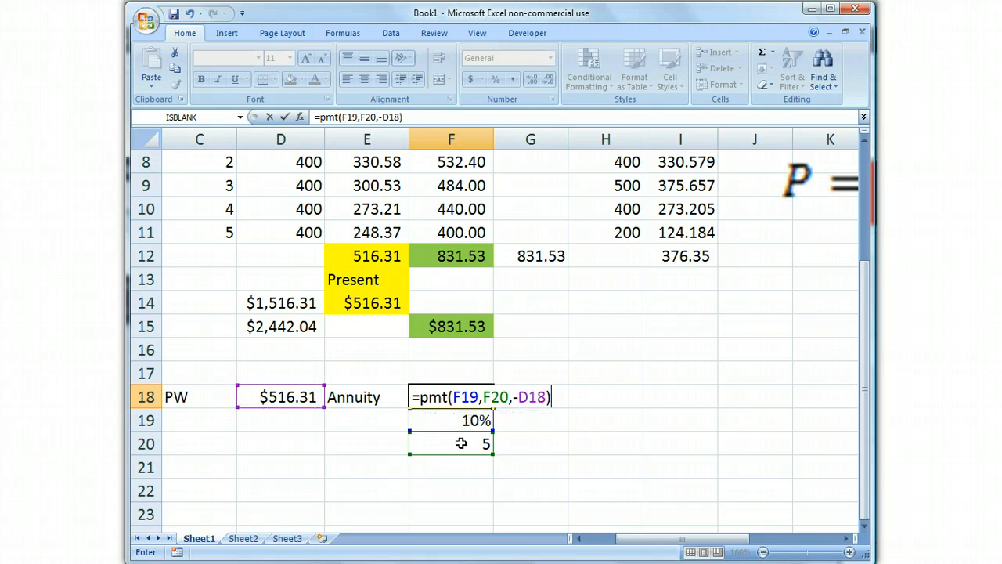
key(Return)
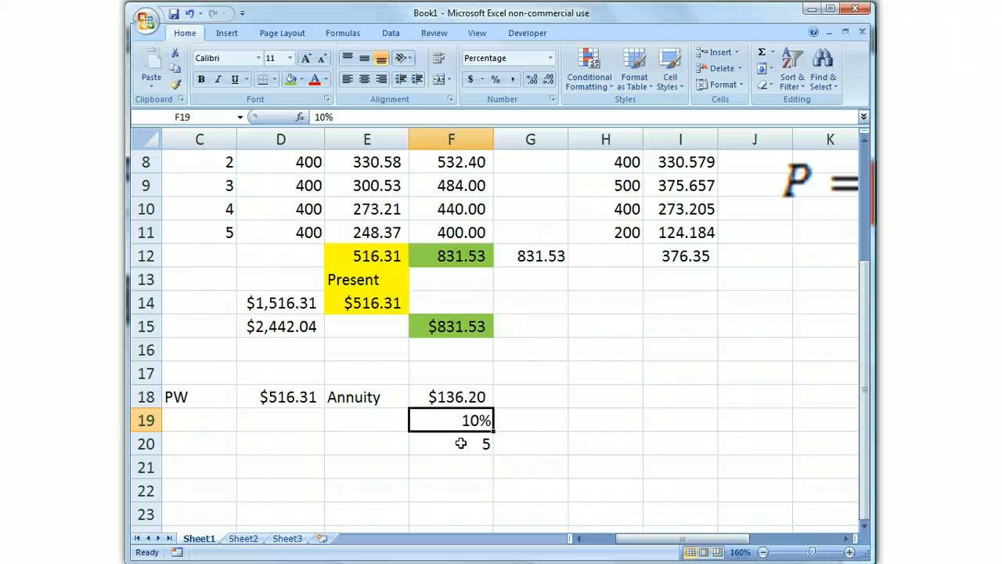
Label the annuity inputs by entering rate in E19 and periods in E20.
key(Left)
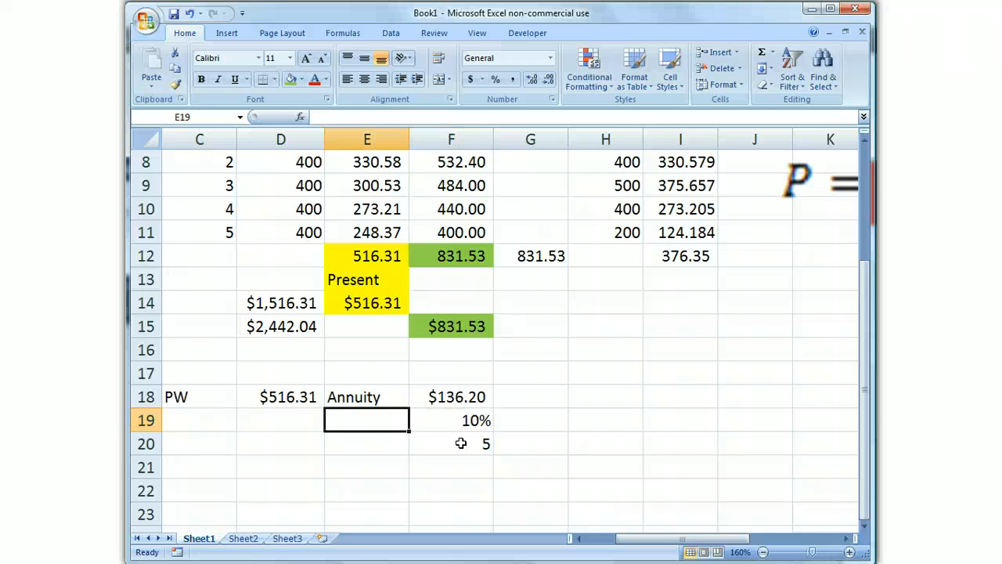
text(rate)
key(Return)
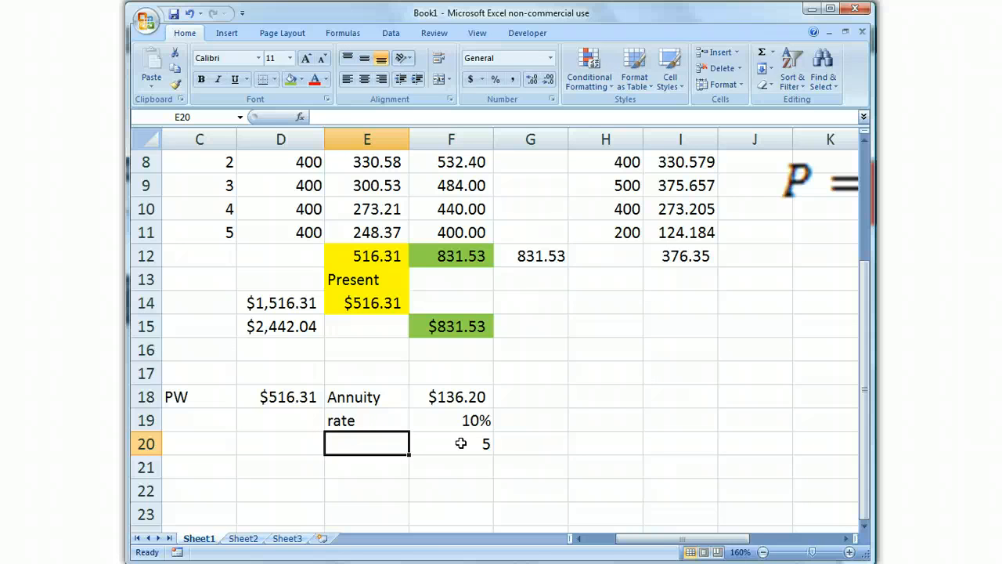
text(periods)
key(Return)
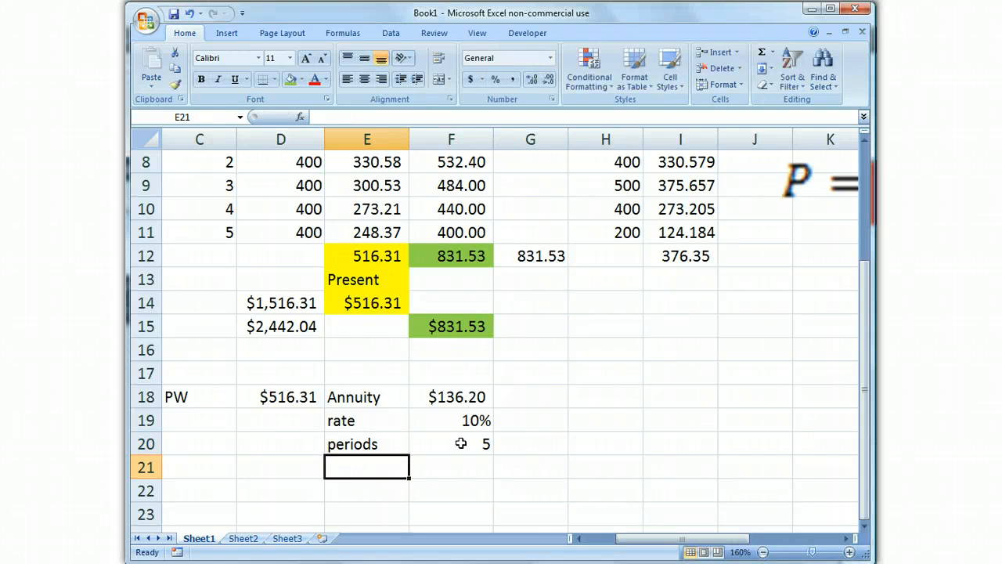
Fill the annuity result in F18 with a light blue theme color.
click(480, 392)
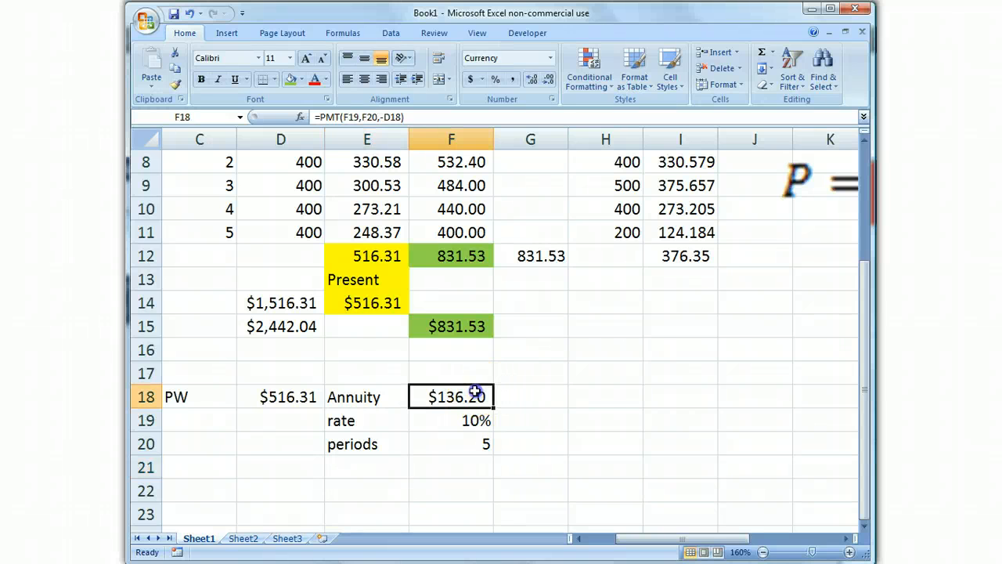
click(301, 80)
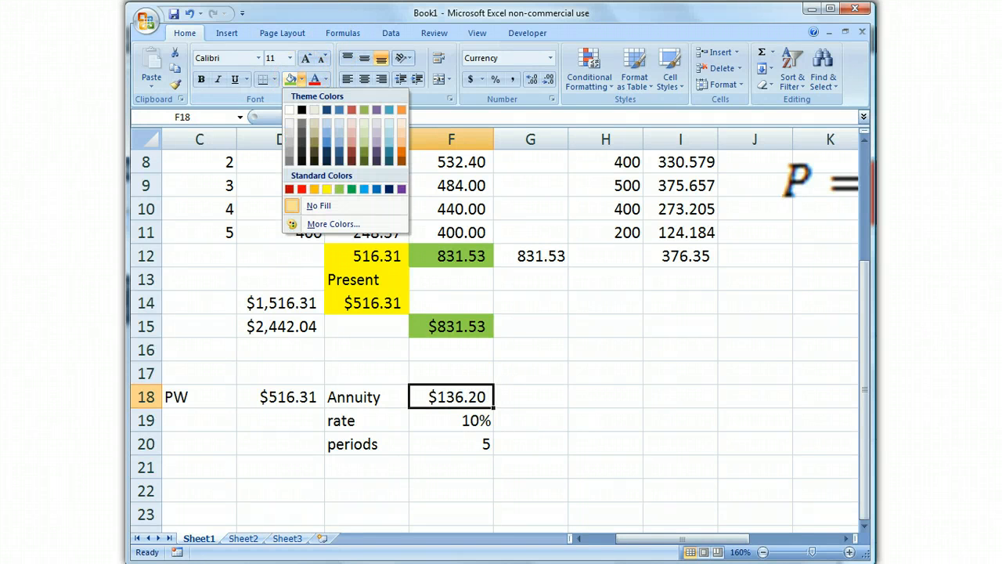
click(339, 128)
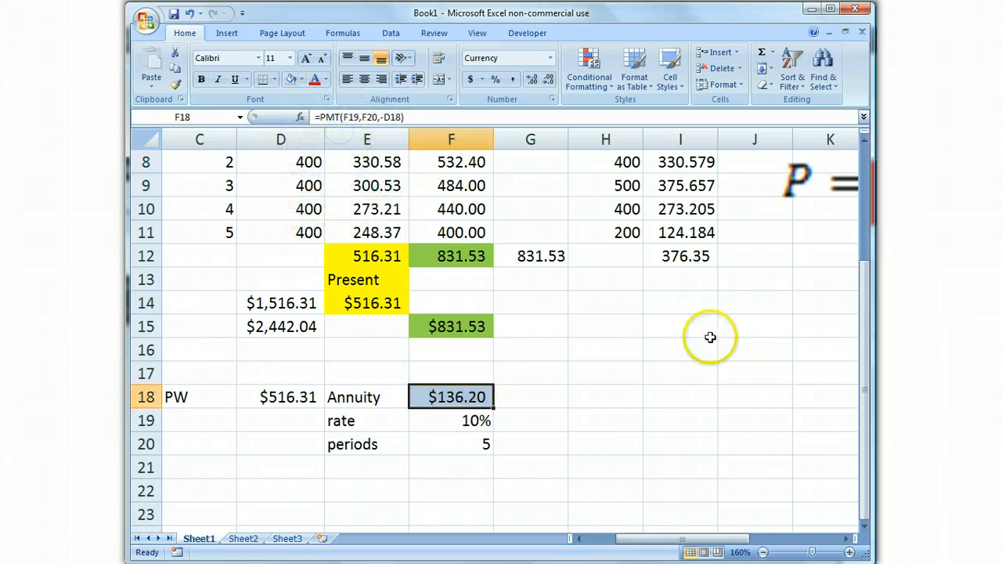
Apply the same light blue fill to the original cash flows in D6:D11.
scroll(693, 348, up, 1)
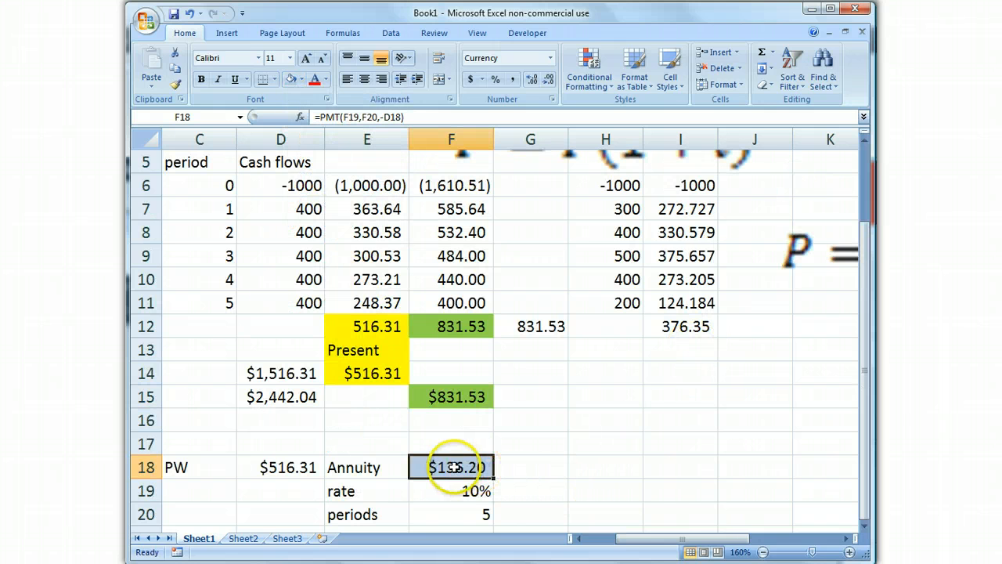
drag(307, 205, 295, 291)
click(306, 187)
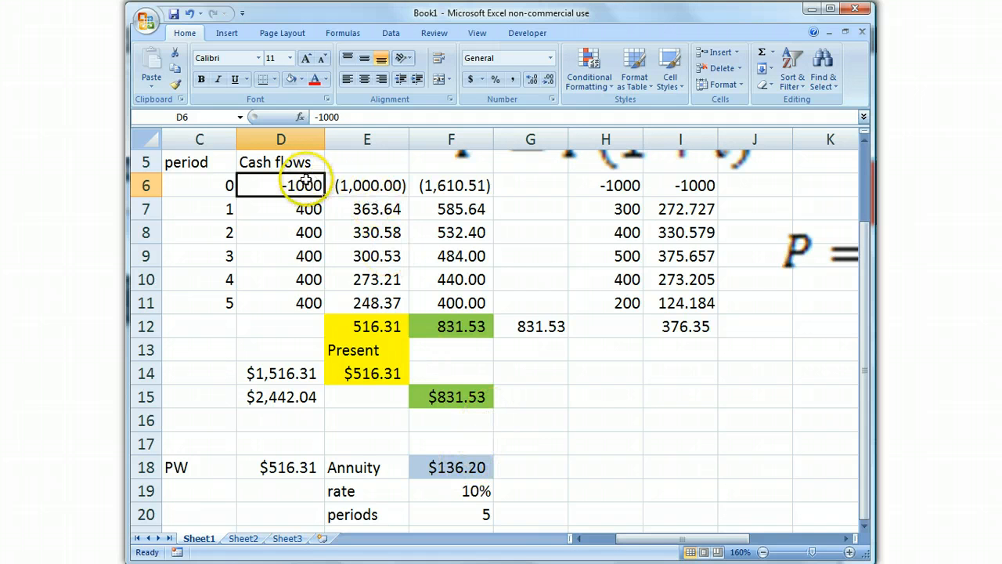
drag(302, 191, 296, 302)
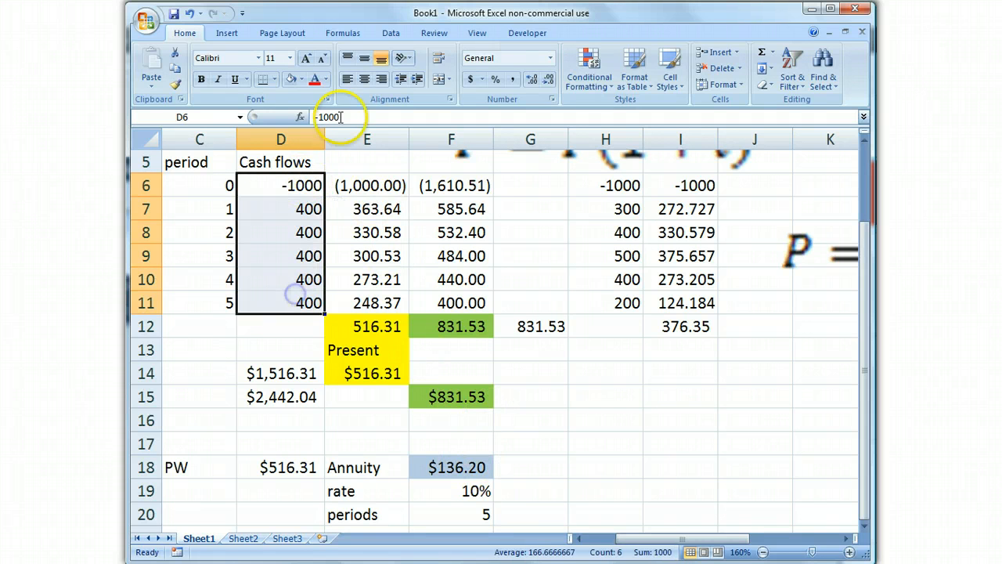
click(291, 79)
click(376, 279)
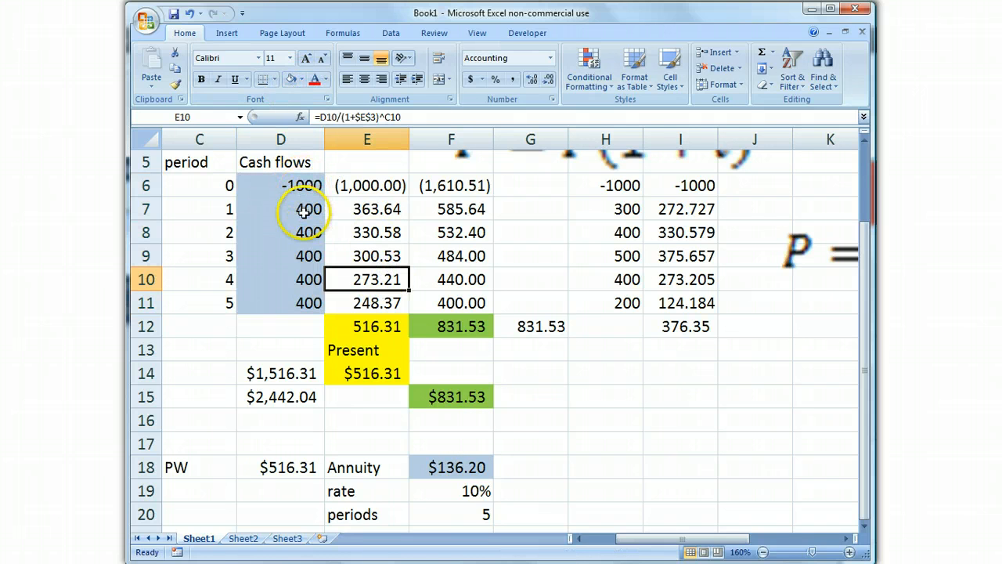
Compare the initial outlay in D6 and the annual cash flows in D7:D11 with the present and future worth totals in E12 and F12.
drag(304, 209, 300, 302)
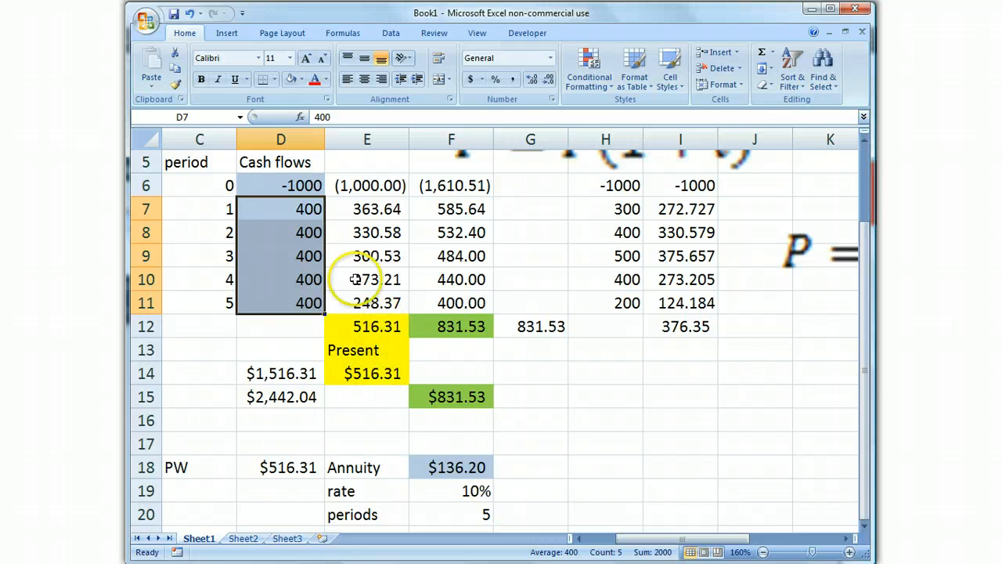
click(303, 186)
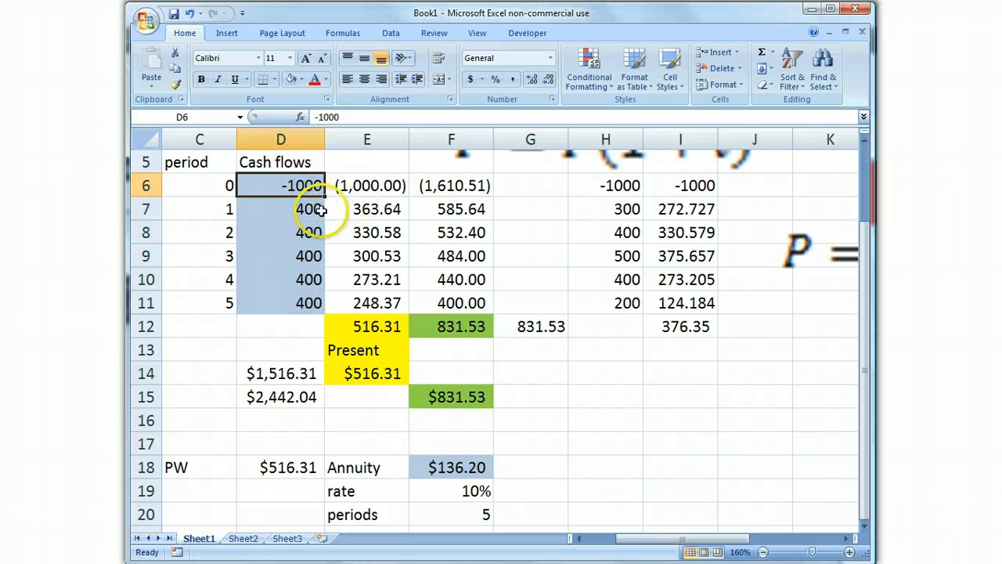
drag(313, 209, 306, 300)
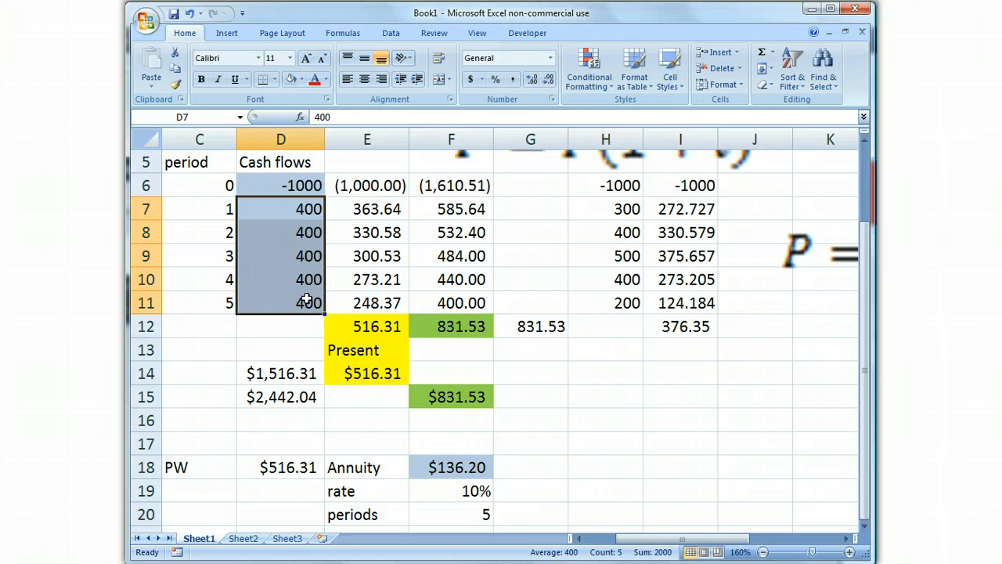
click(365, 324)
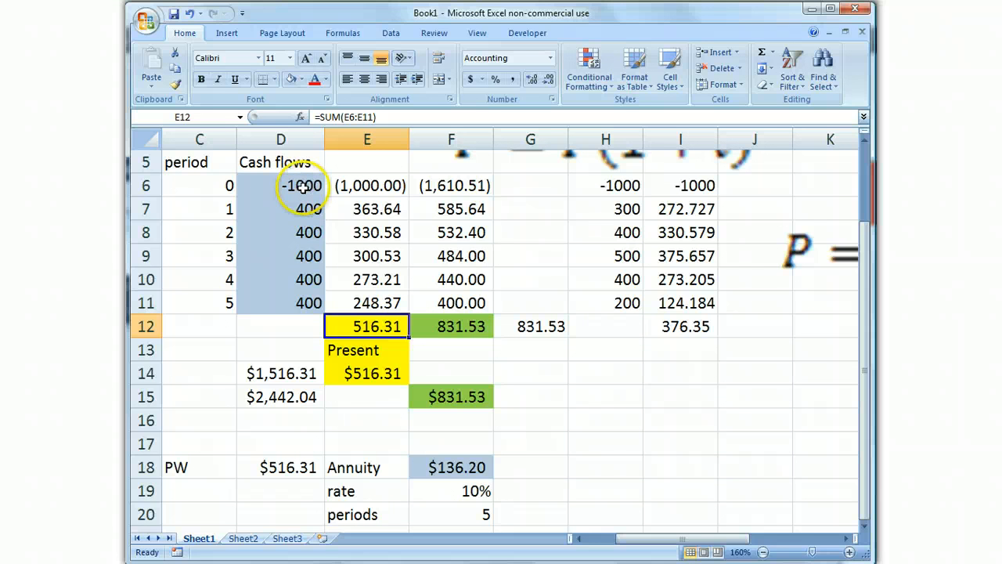
click(470, 326)
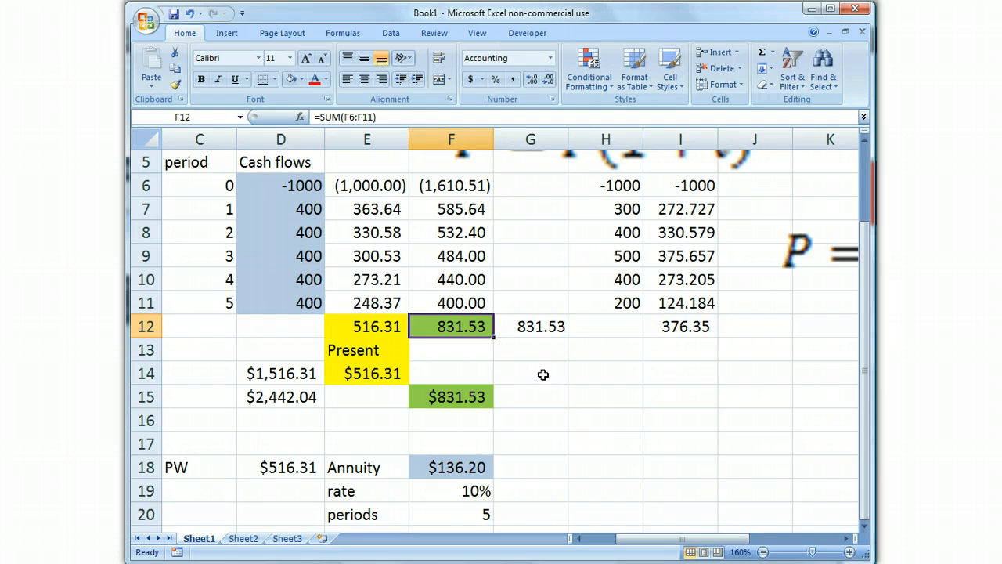
Show D14's formula =PV(E3,5,-400) as literal text in C14 and autofit the width of column C.
click(279, 382)
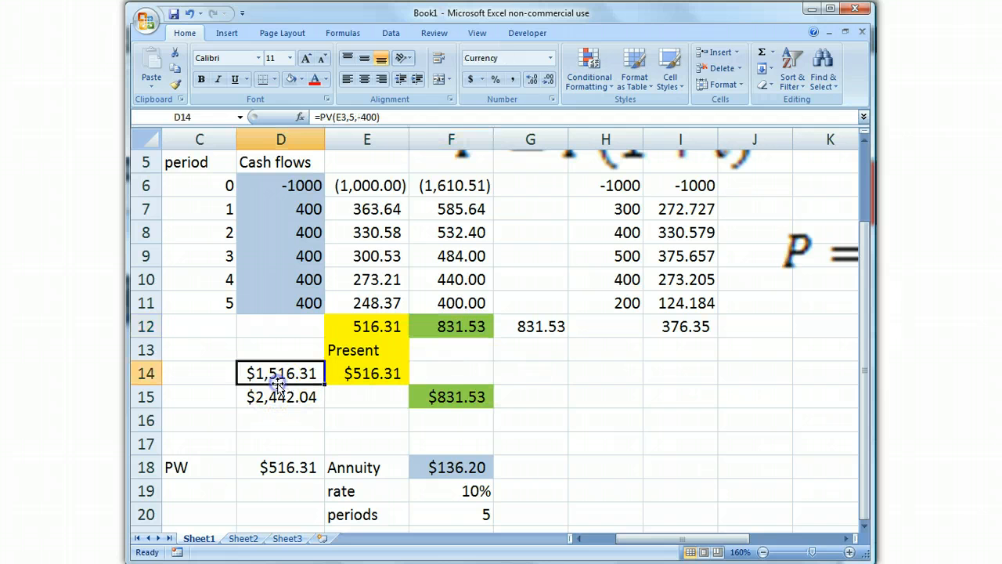
drag(382, 117, 294, 117)
key(ctrl+c)
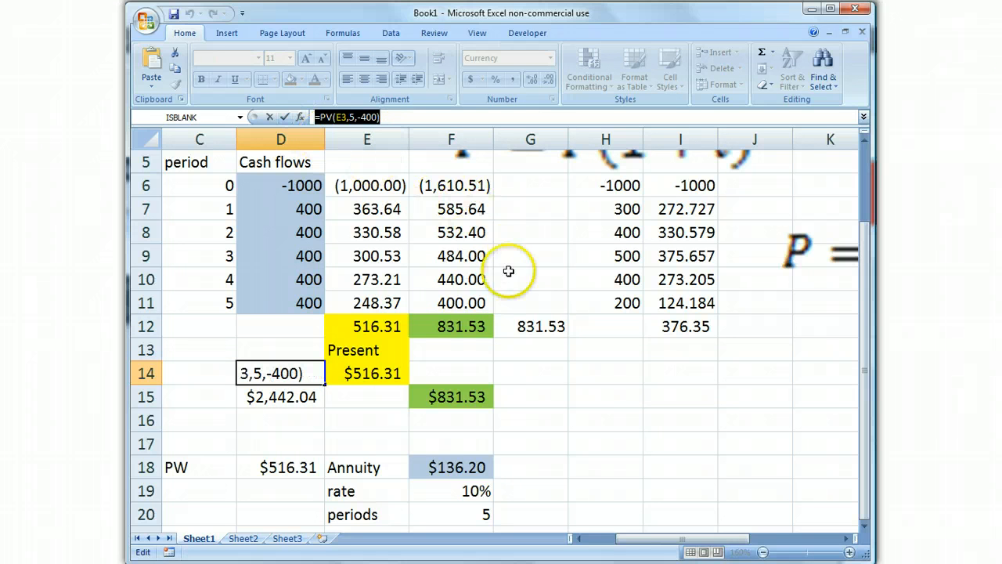
key(Escape)
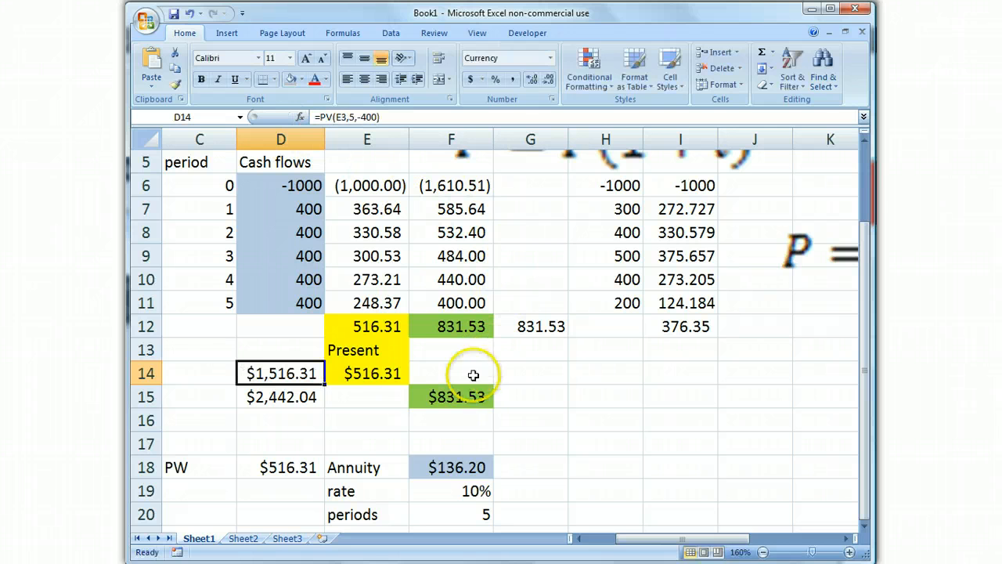
click(199, 374)
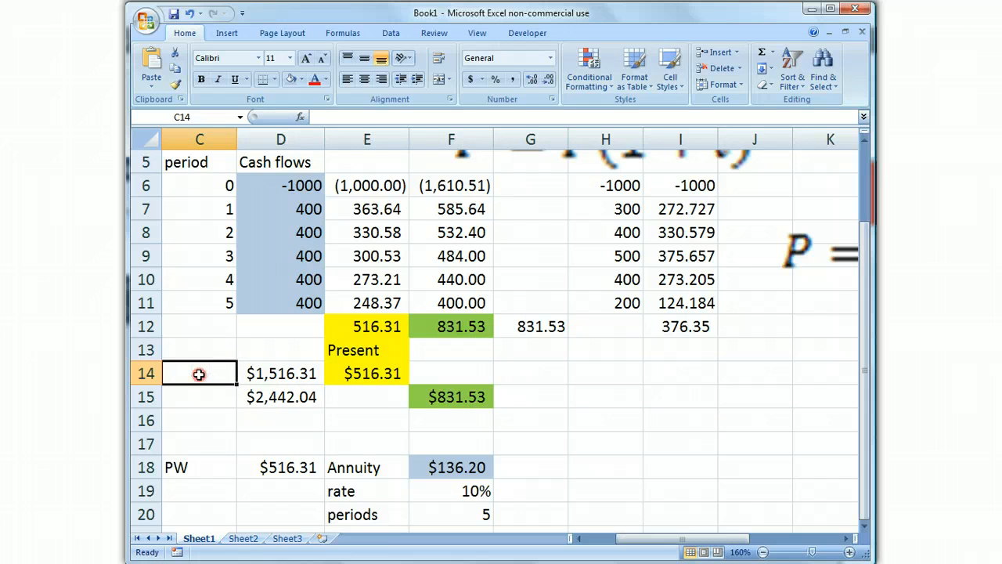
right_click(199, 374)
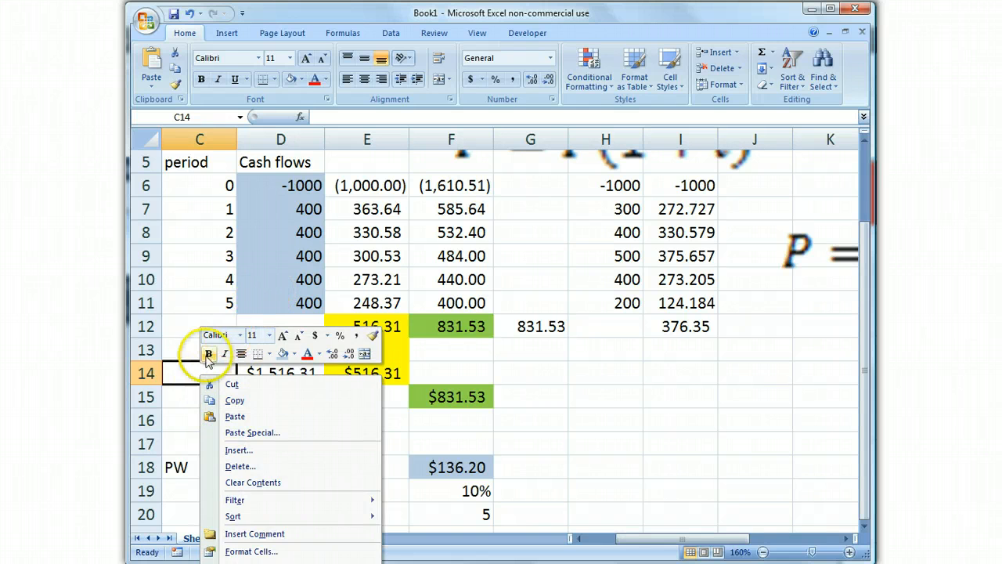
click(187, 373)
text(')
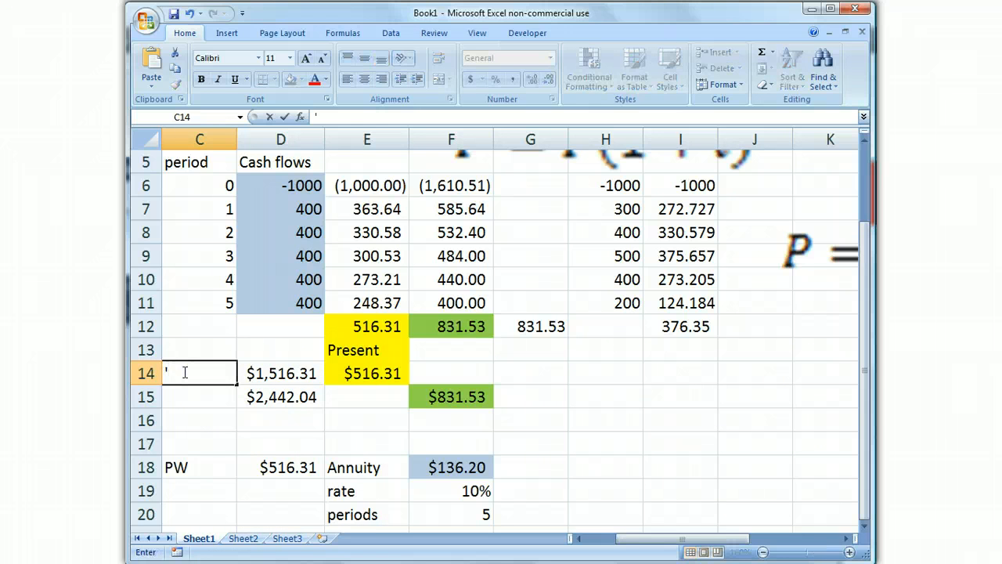
key(ctrl+v)
key(Return)
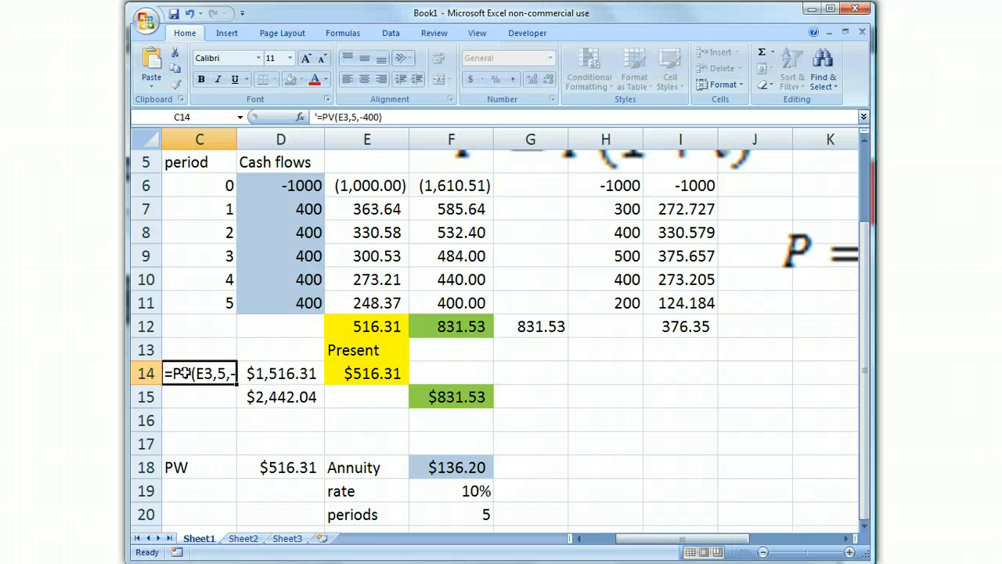
double_click(239, 135)
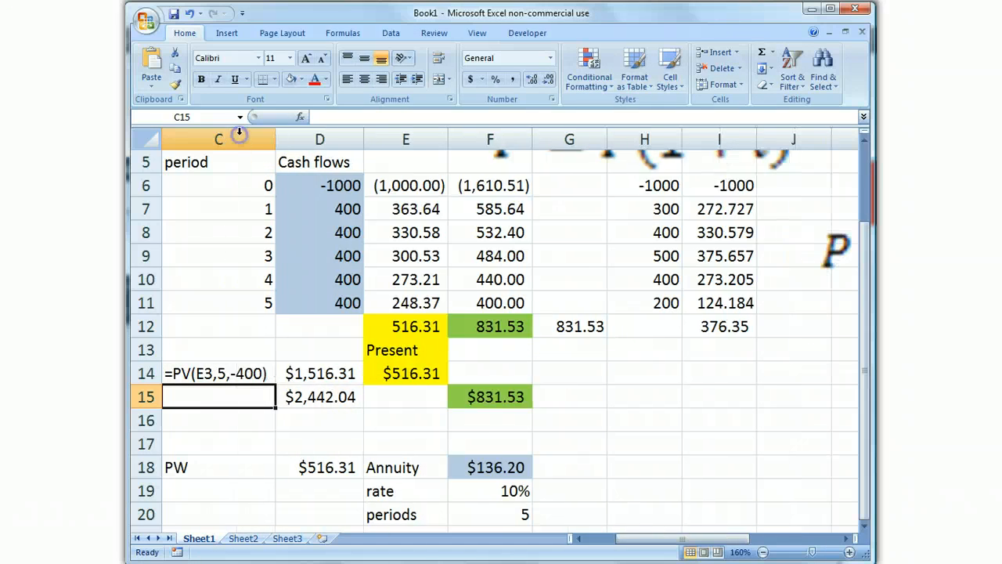
Copy the text of the future value formula =FV(E3,5,-400) from D15.
click(245, 373)
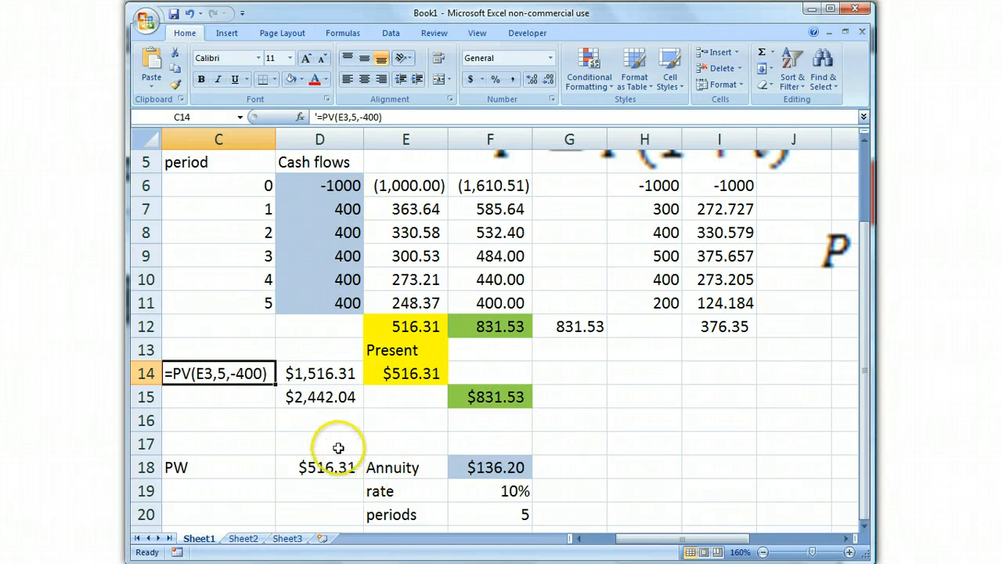
click(317, 397)
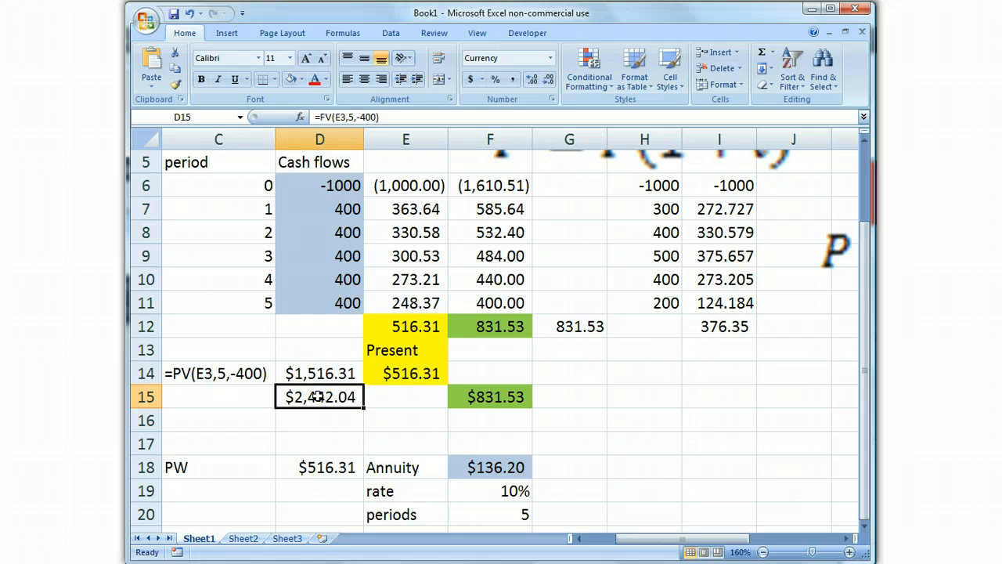
click(403, 118)
drag(381, 117, 312, 115)
key(ctrl+c)
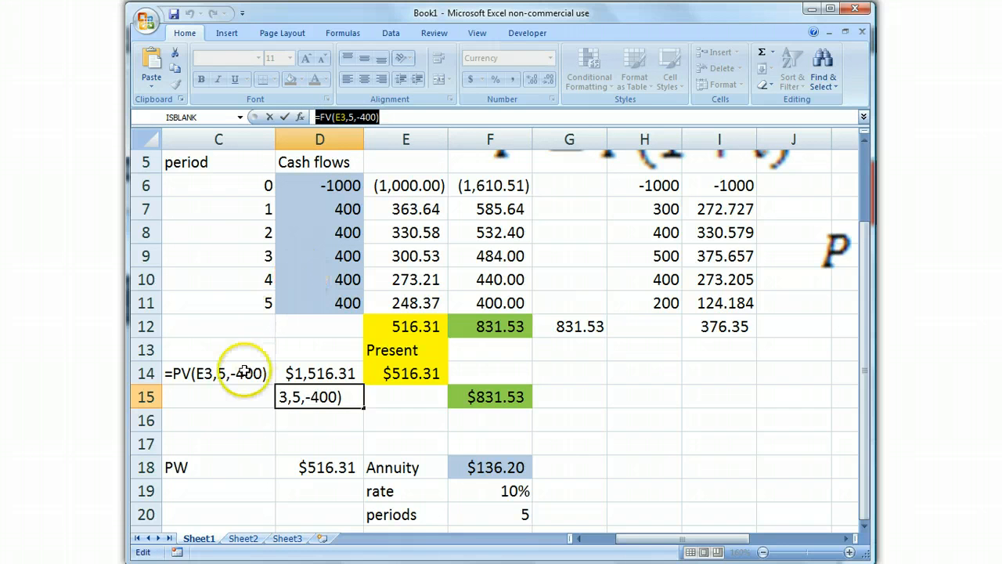
click(234, 400)
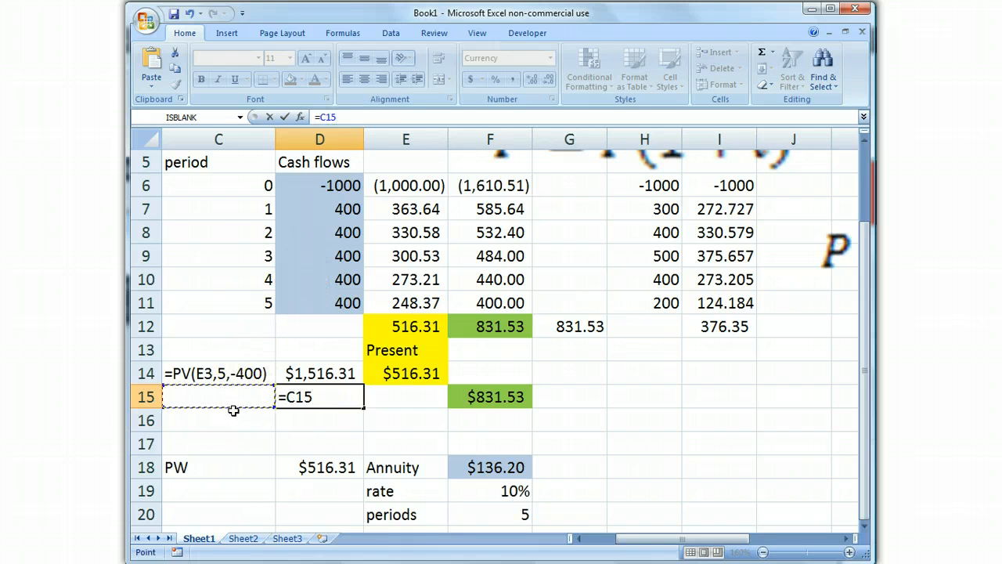
text(')
key(ctrl+v)
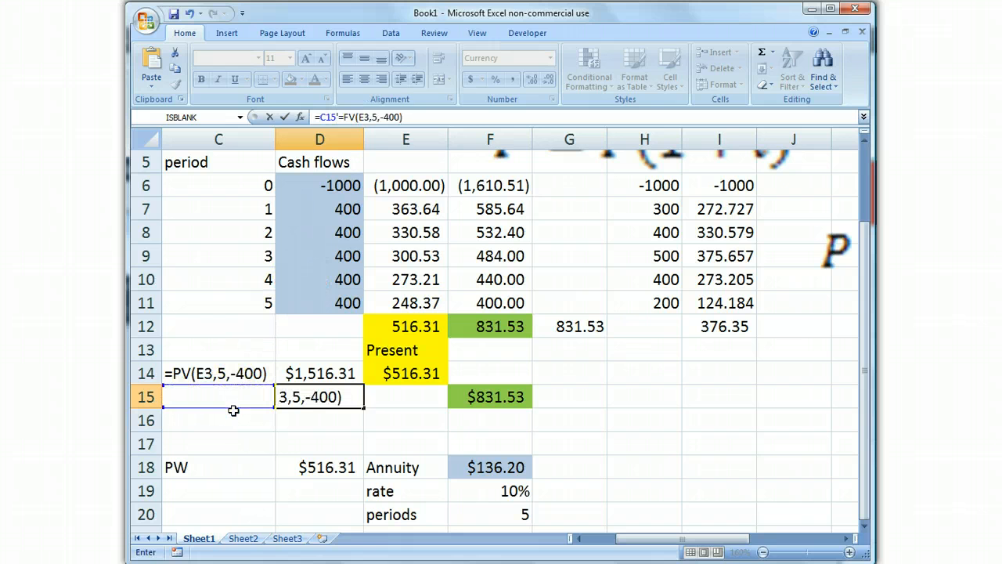
key(Escape)
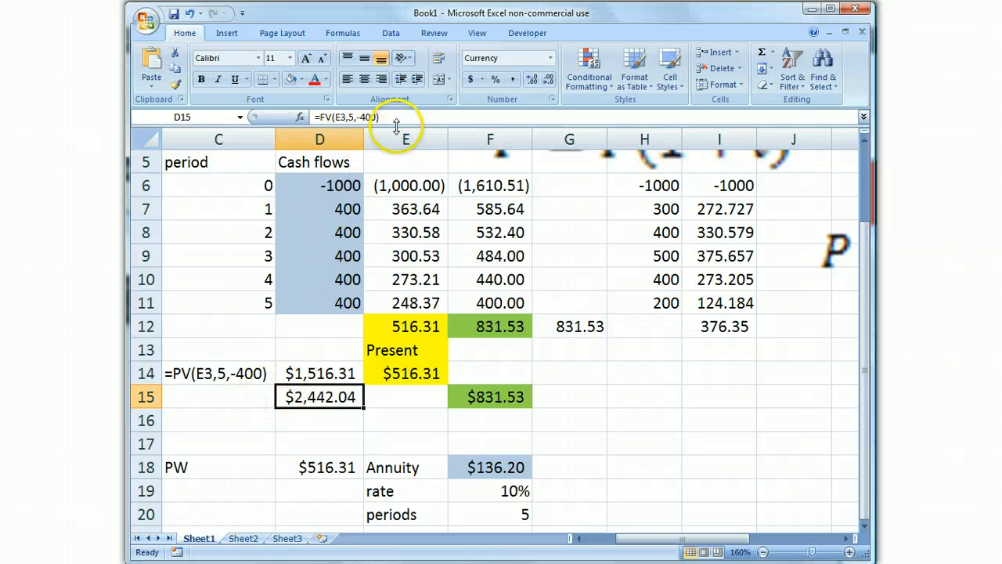
drag(382, 117, 314, 117)
key(ctrl+c)
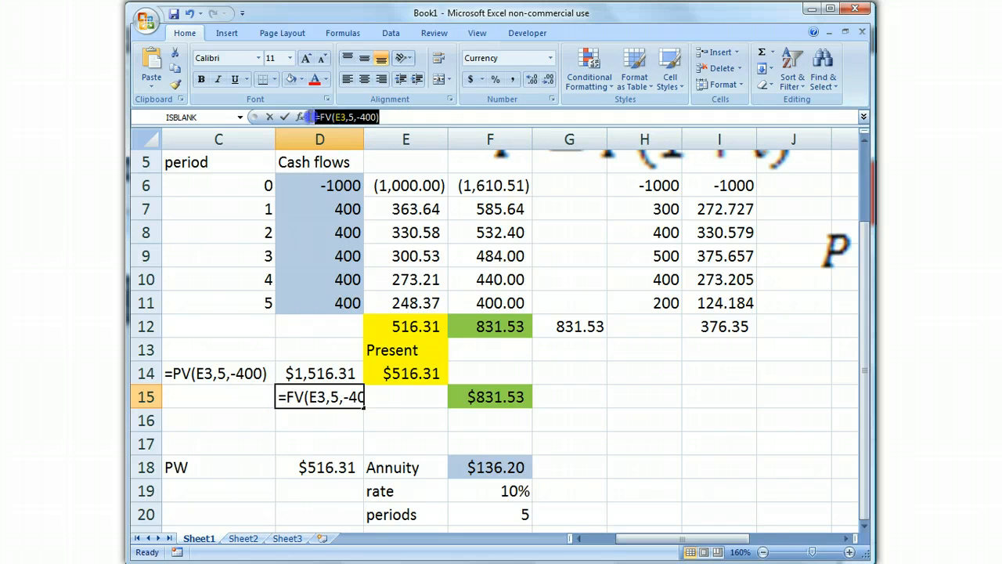
click(239, 400)
text(')
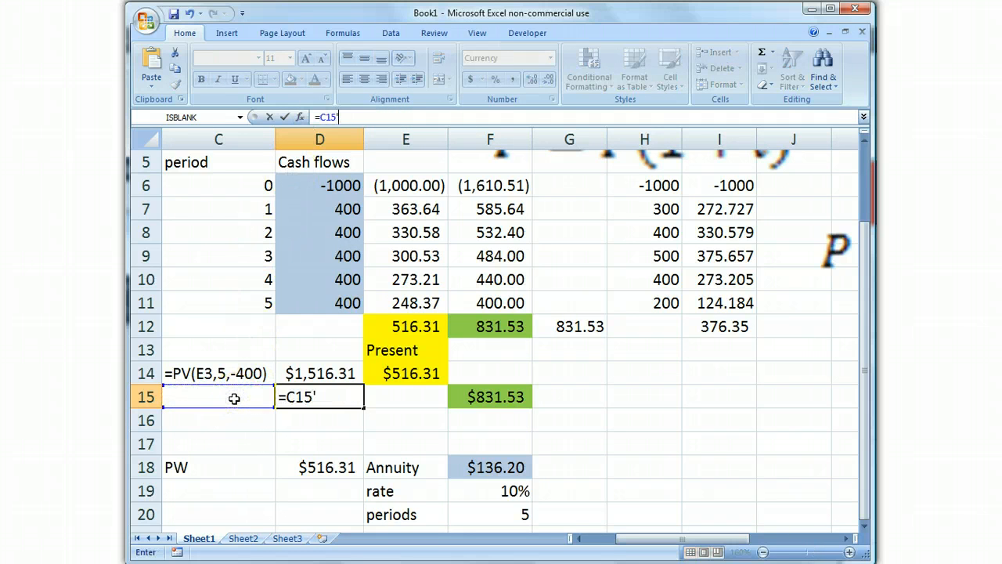
key(ctrl+v)
key(Return)
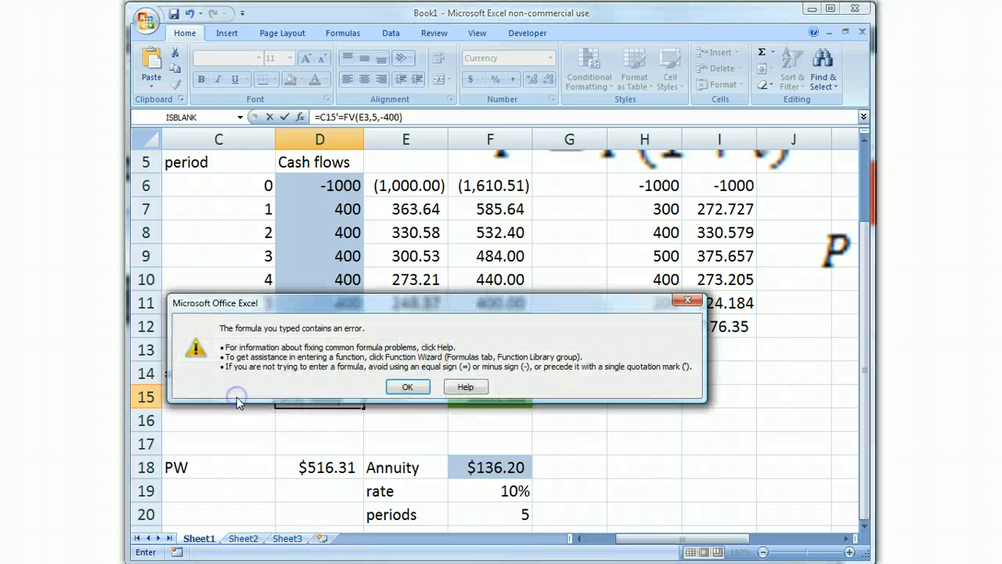
key(Escape)
key(Escape)
Insert the copied formula =FV(E3,5,-400) into C15 as literal text beside its result.
click(236, 396)
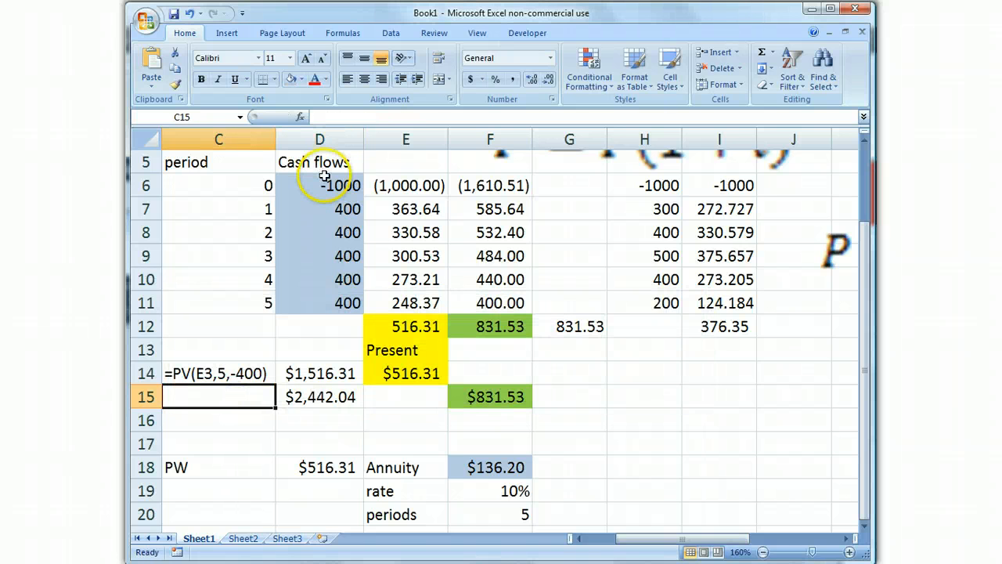
text(')
key(ctrl+v)
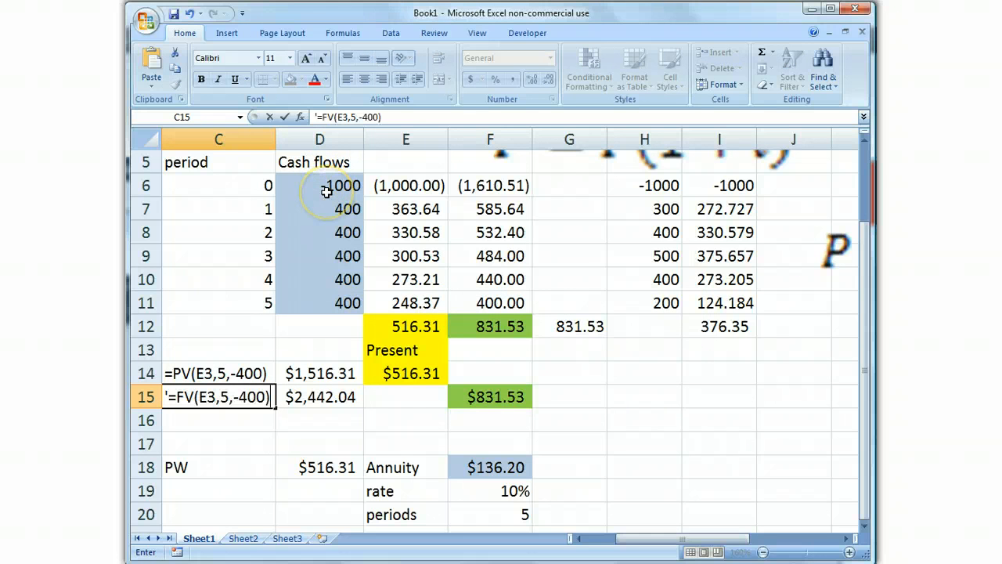
key(Return)
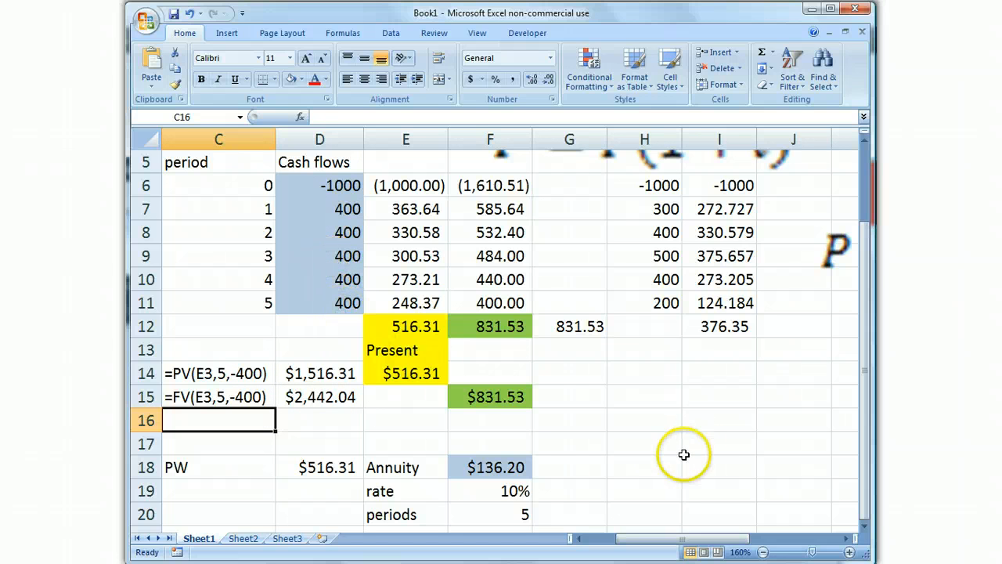
Show F18's annuity formula =PMT(F19,F20,-D18) as literal text in G18.
click(515, 467)
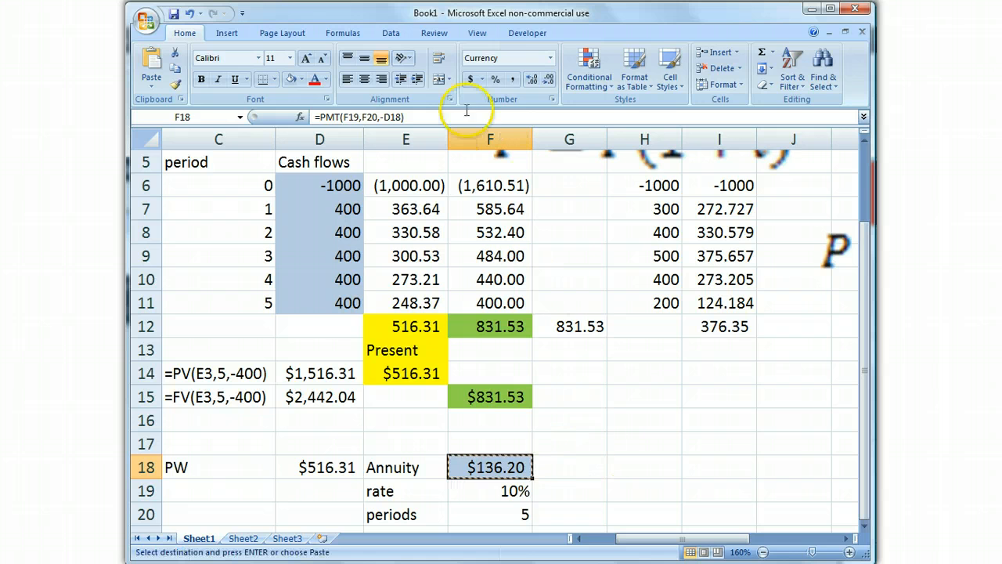
click(317, 117)
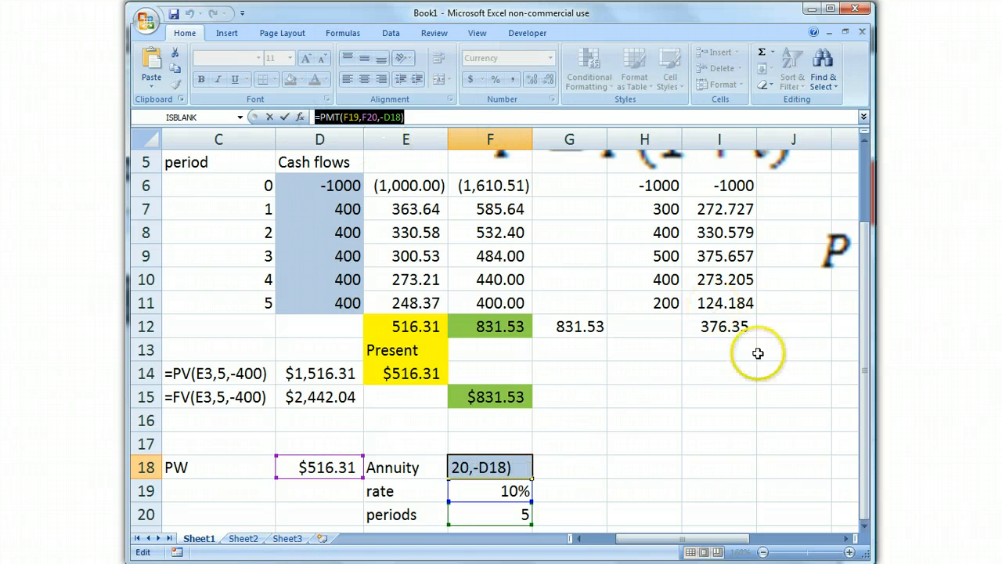
text(=)
click(576, 465)
key(Escape)
click(576, 465)
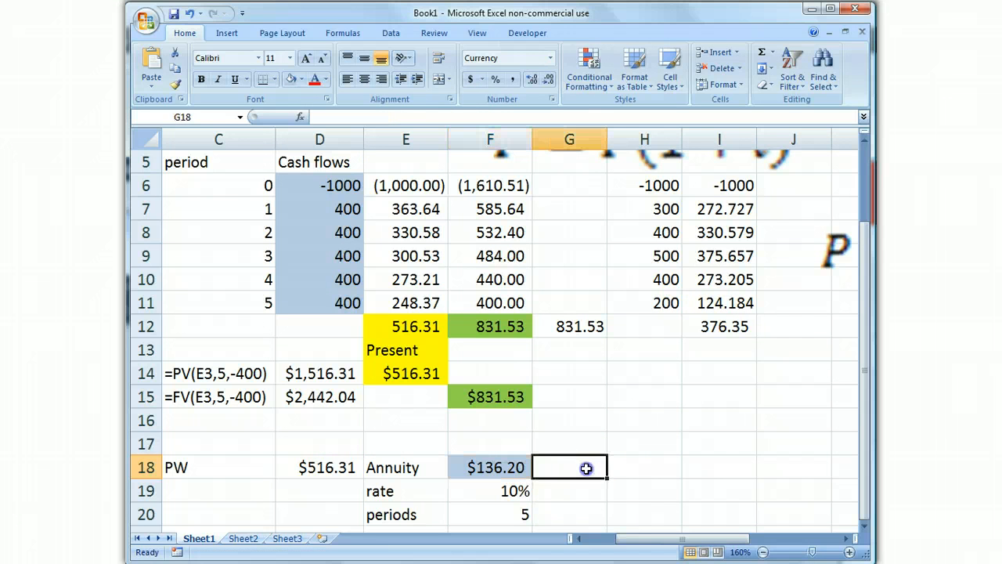
text(')
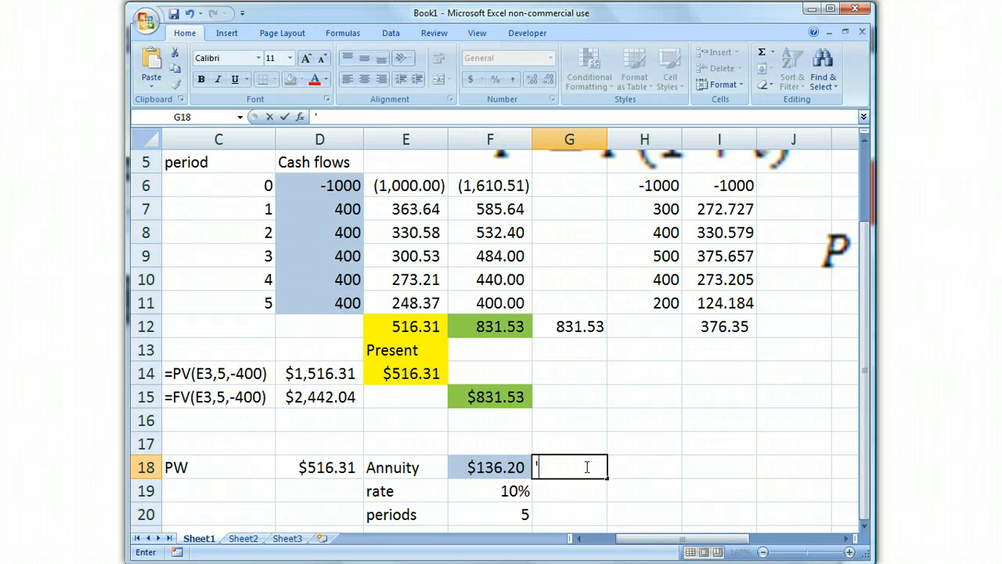
text(=PMT(F19,F20,-D18))
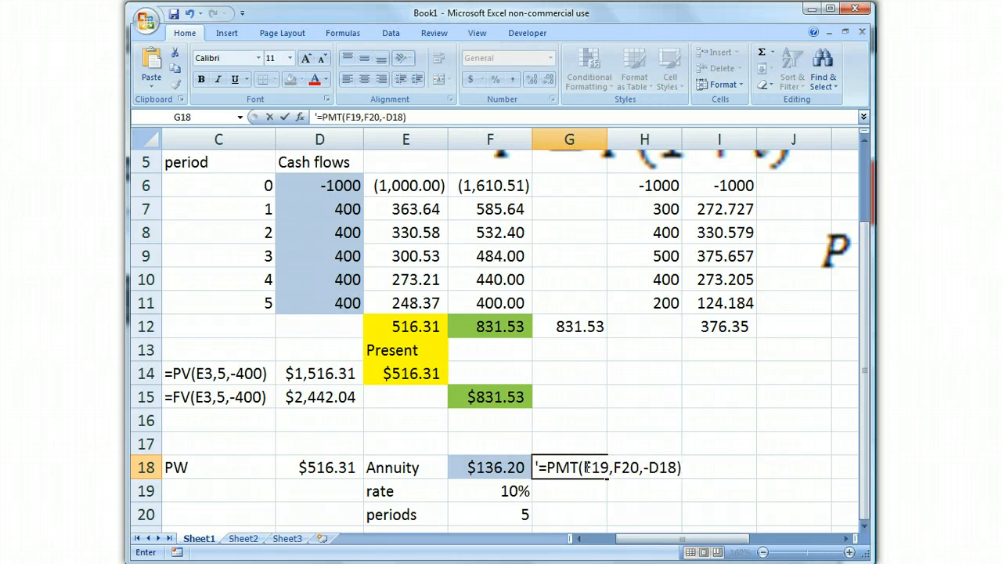
key(Return)
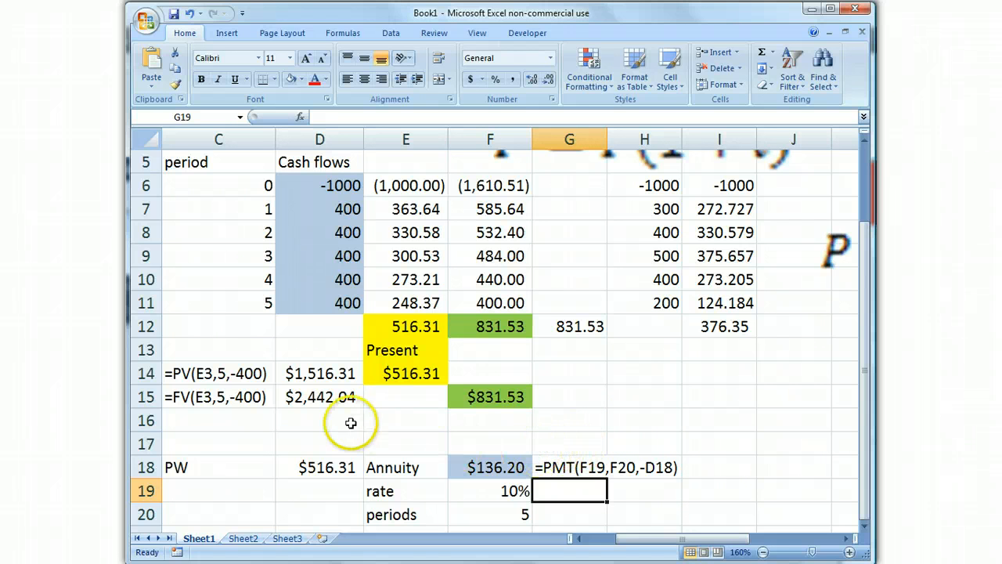
Trace the precedents of the annuity result in F18.
click(501, 467)
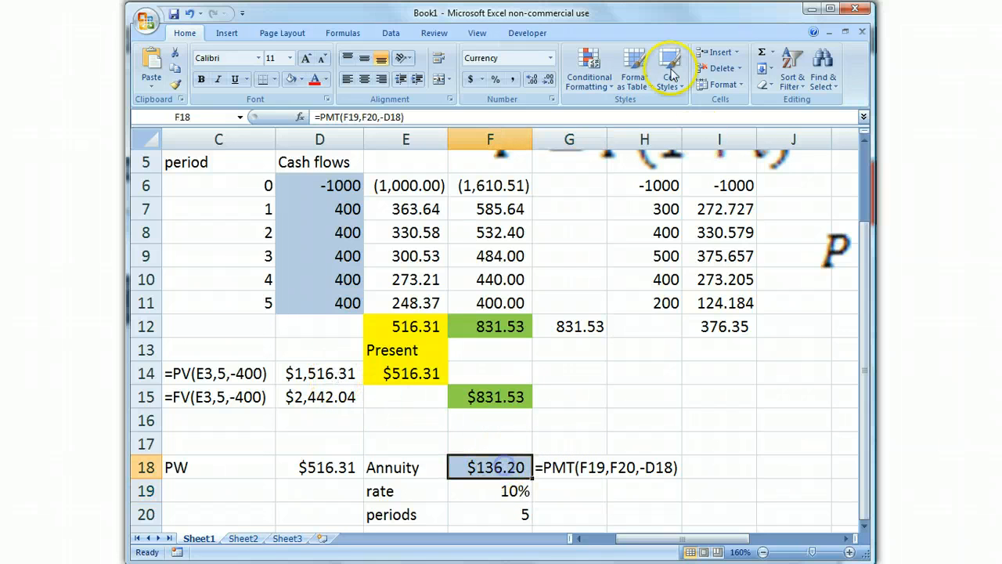
click(343, 33)
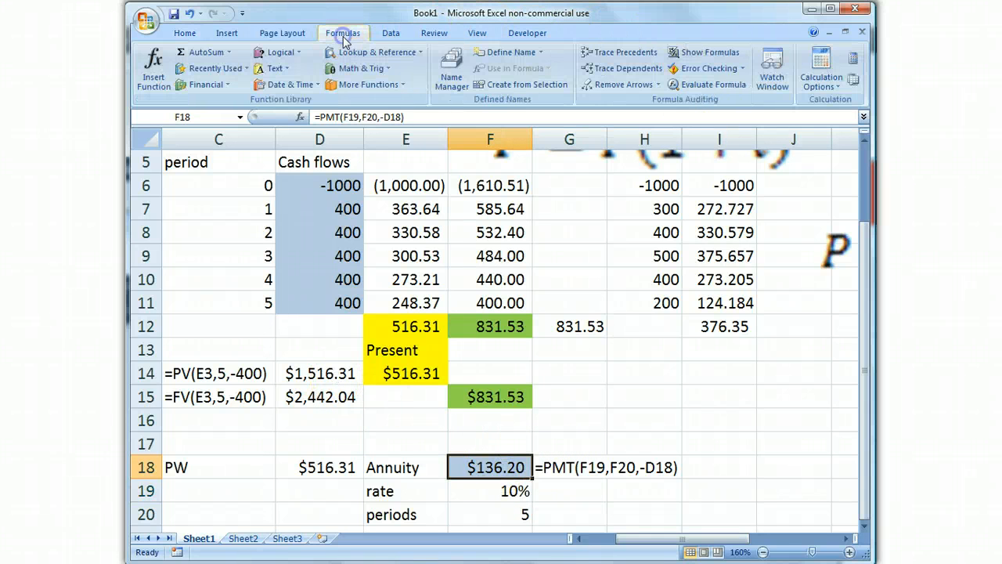
click(622, 56)
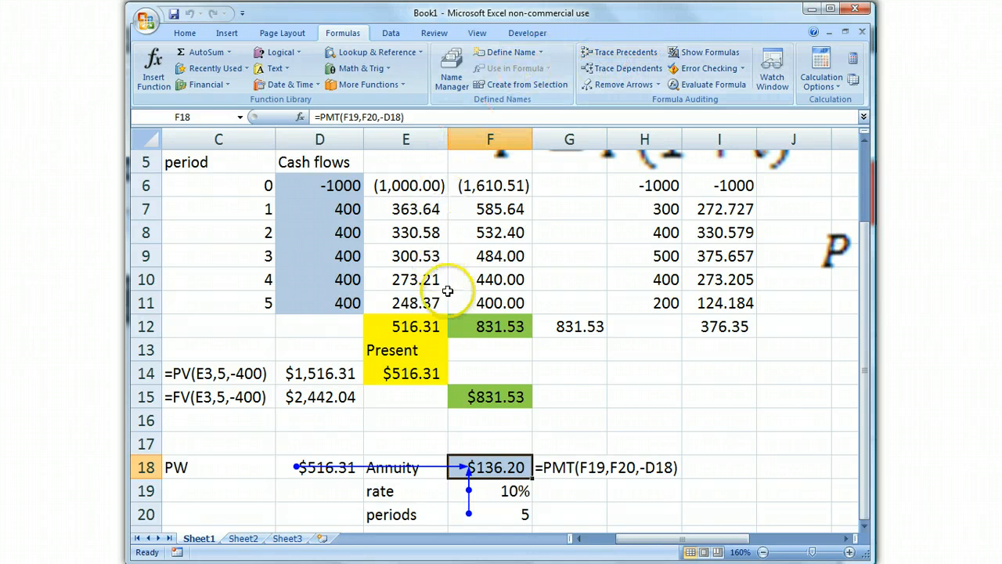
Trace the dependents of the present worth total in E12 and remove all tracing arrows.
click(421, 330)
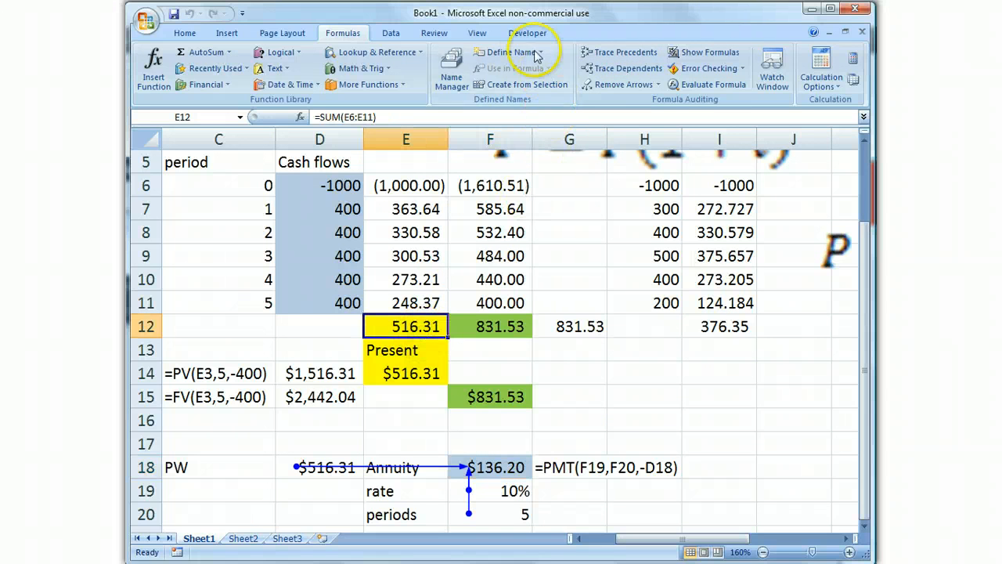
click(613, 68)
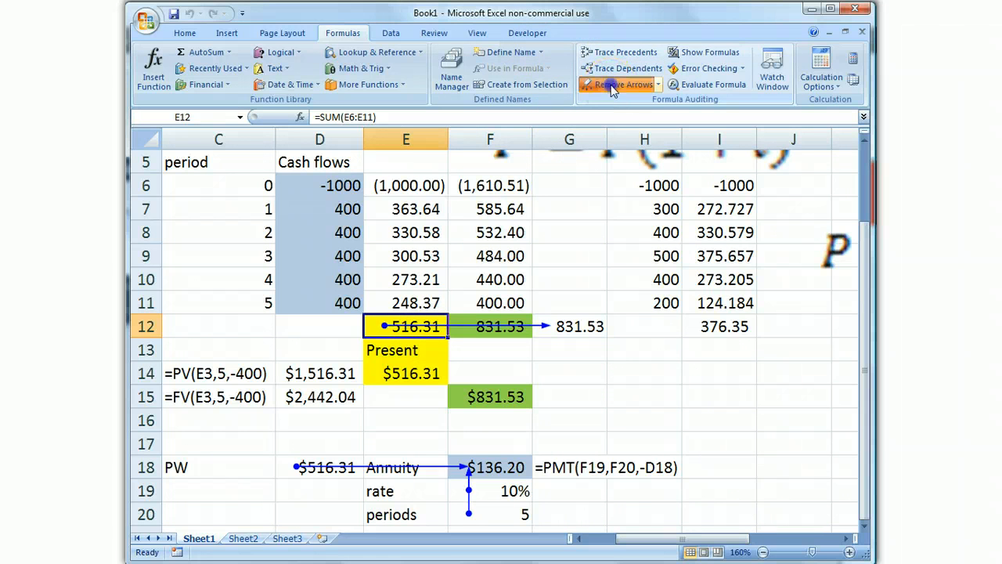
click(619, 84)
Trace the precedents of E12 two levels back to the rate, periods and cash flows, and clear the arrows.
click(615, 53)
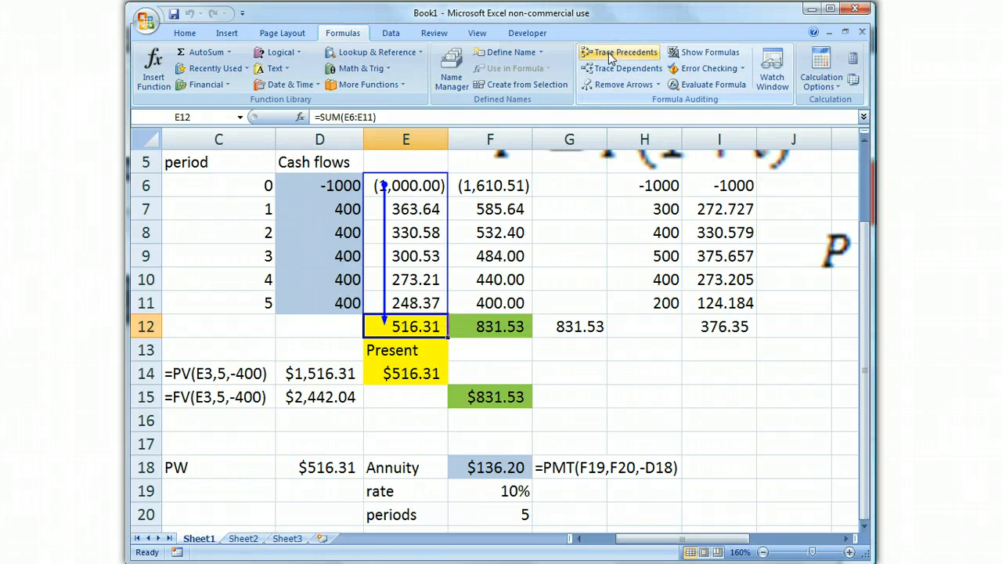
click(611, 55)
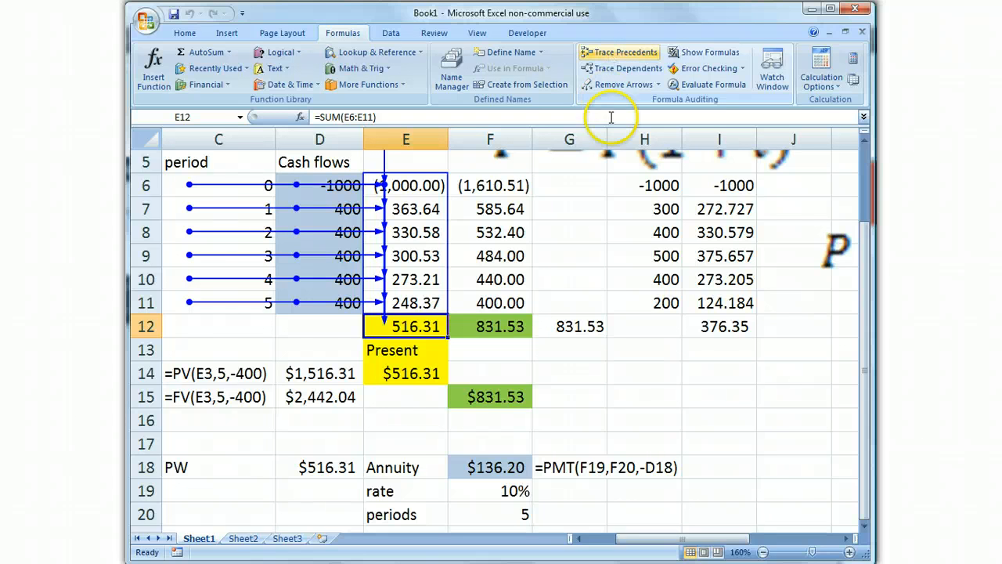
scroll(621, 165, up, 1)
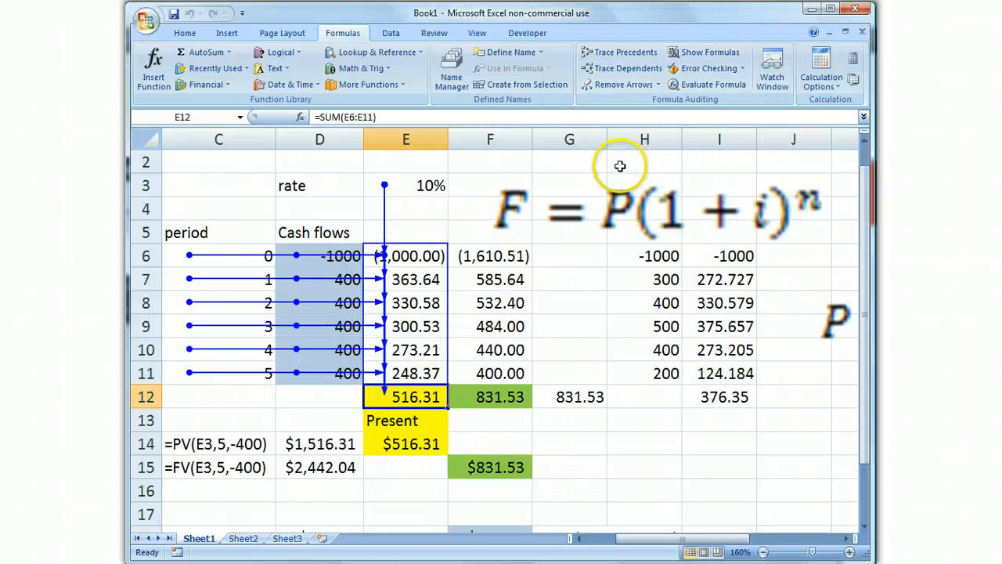
scroll(616, 206, down, 1)
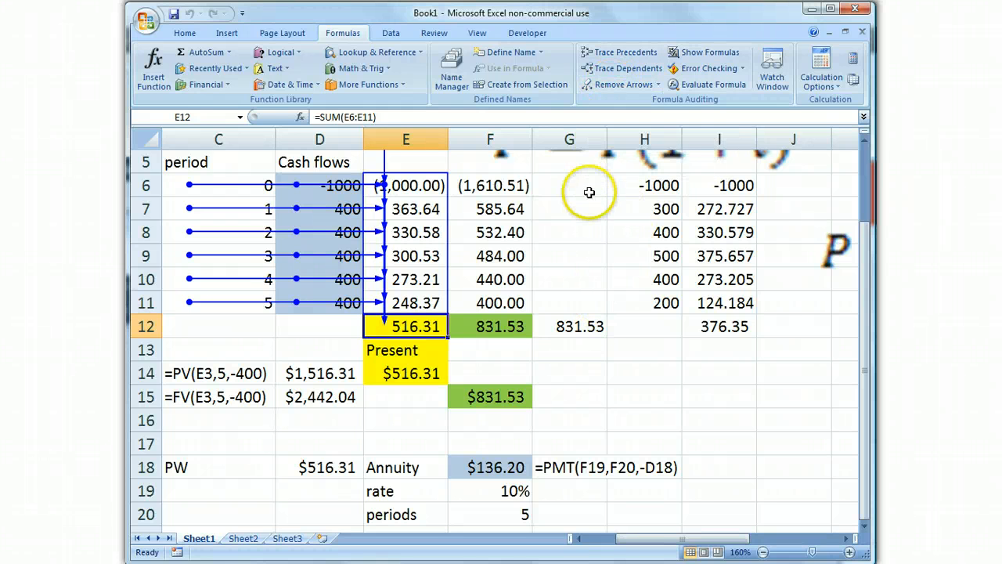
scroll(588, 194, up, 1)
click(624, 84)
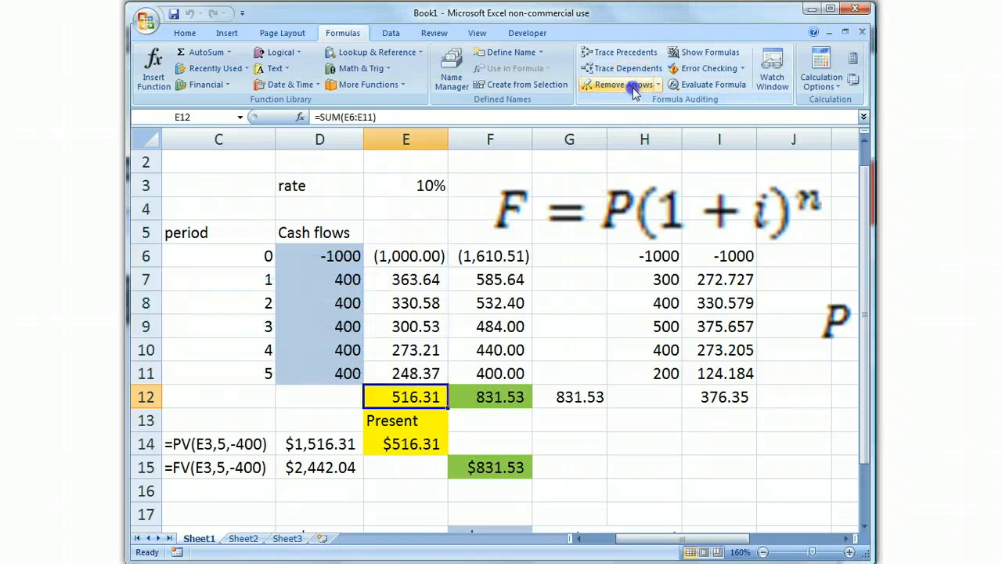
Trace the precedents of the future worth total in F12 two levels back.
click(478, 397)
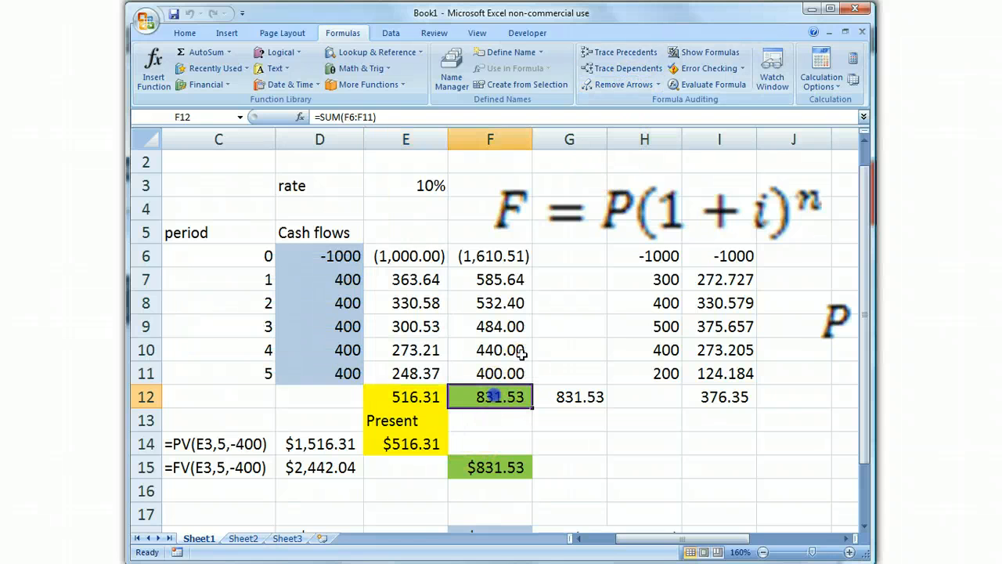
click(605, 53)
click(606, 54)
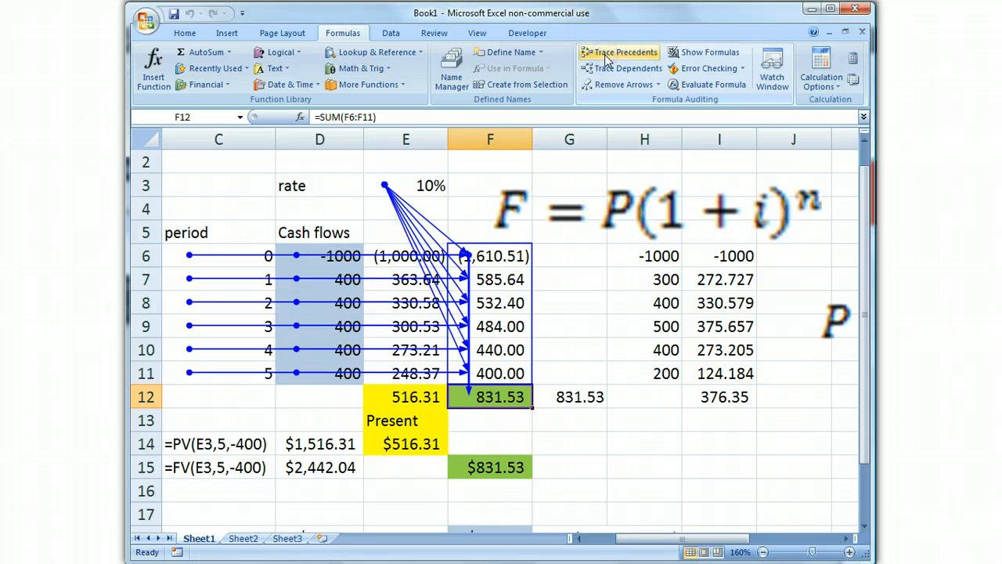